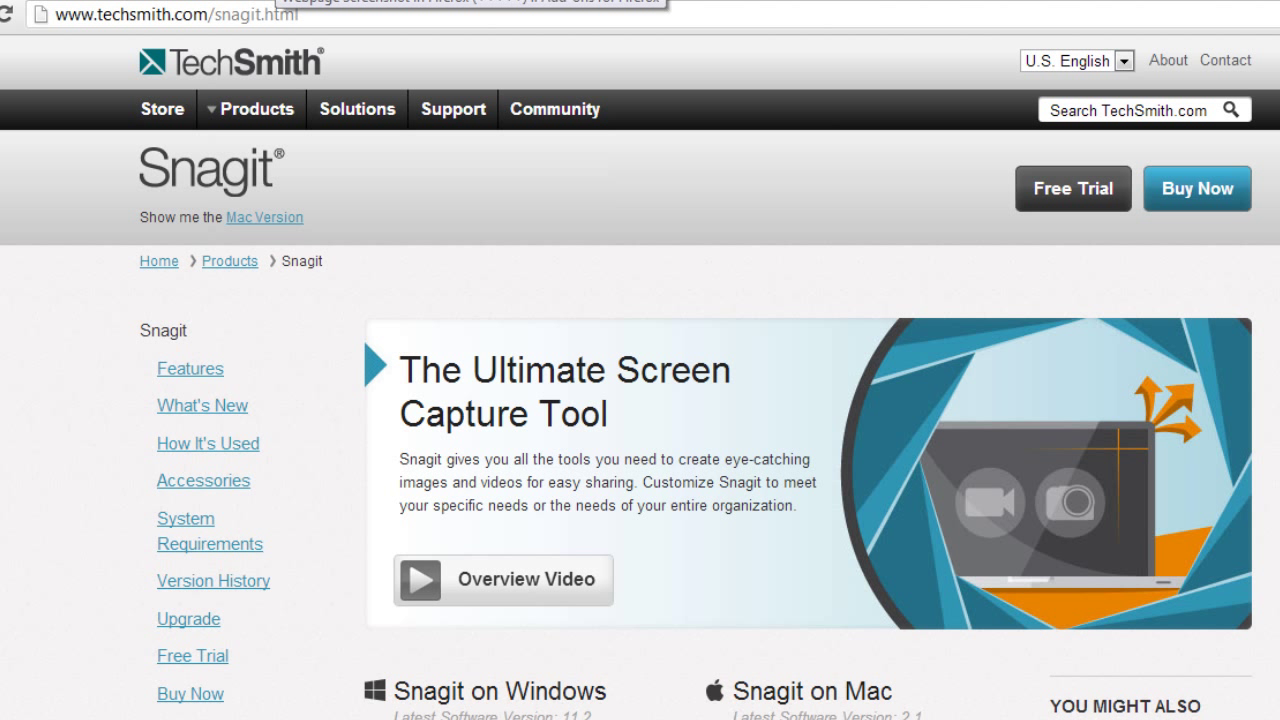
- Switch to the FireShot add-on page for Firefox and examine its title and description
click(285, 0)
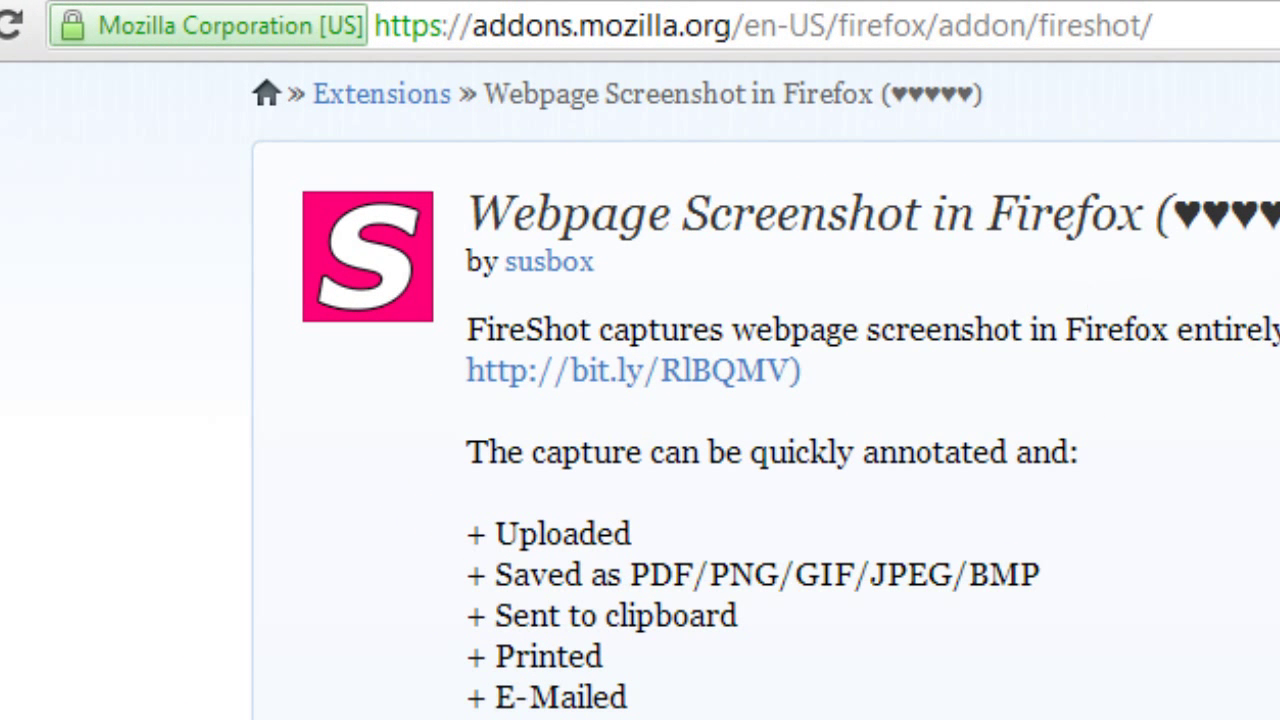
scroll(640, 390, up, 4)
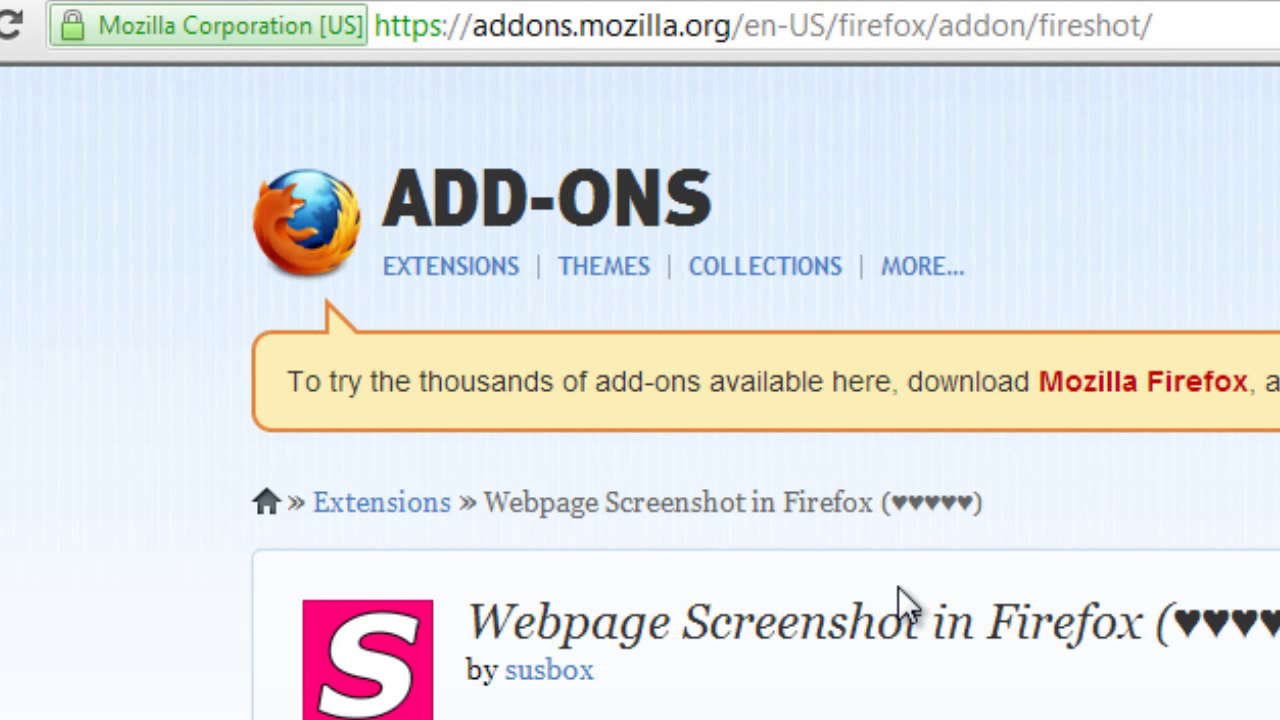
scroll(898, 587, down, 2)
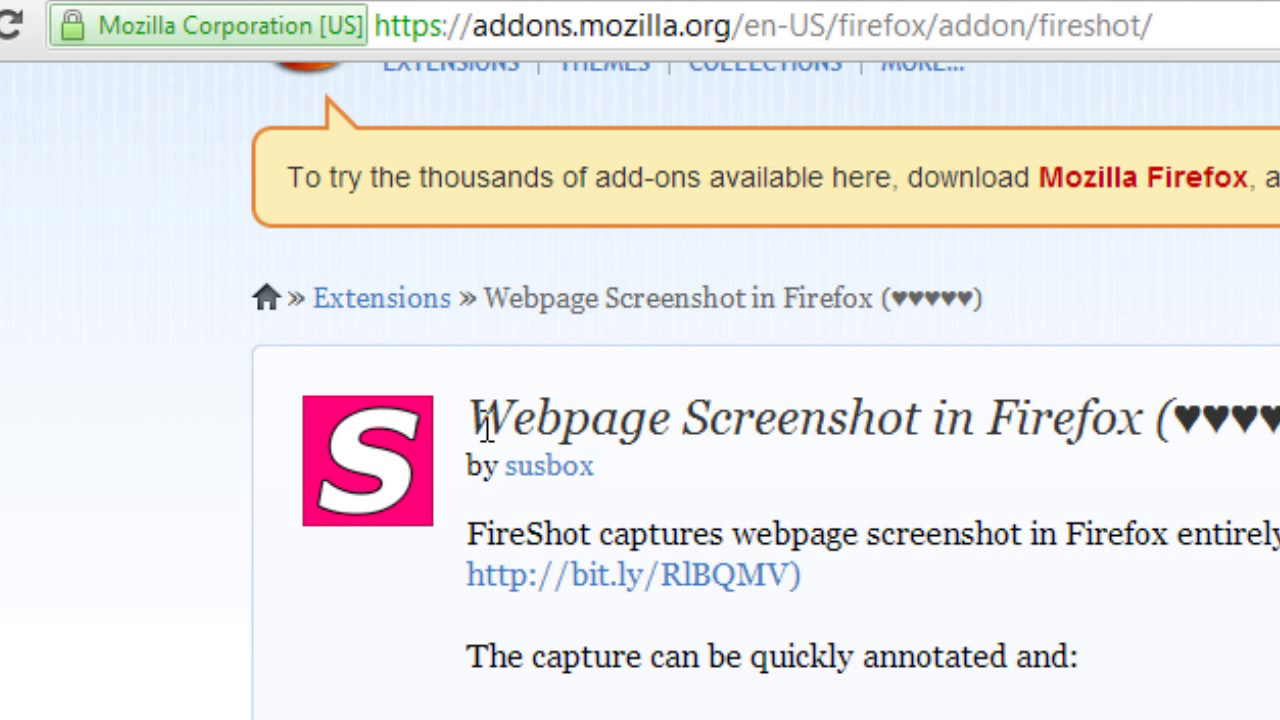
drag(498, 414, 1166, 434)
click(1109, 419)
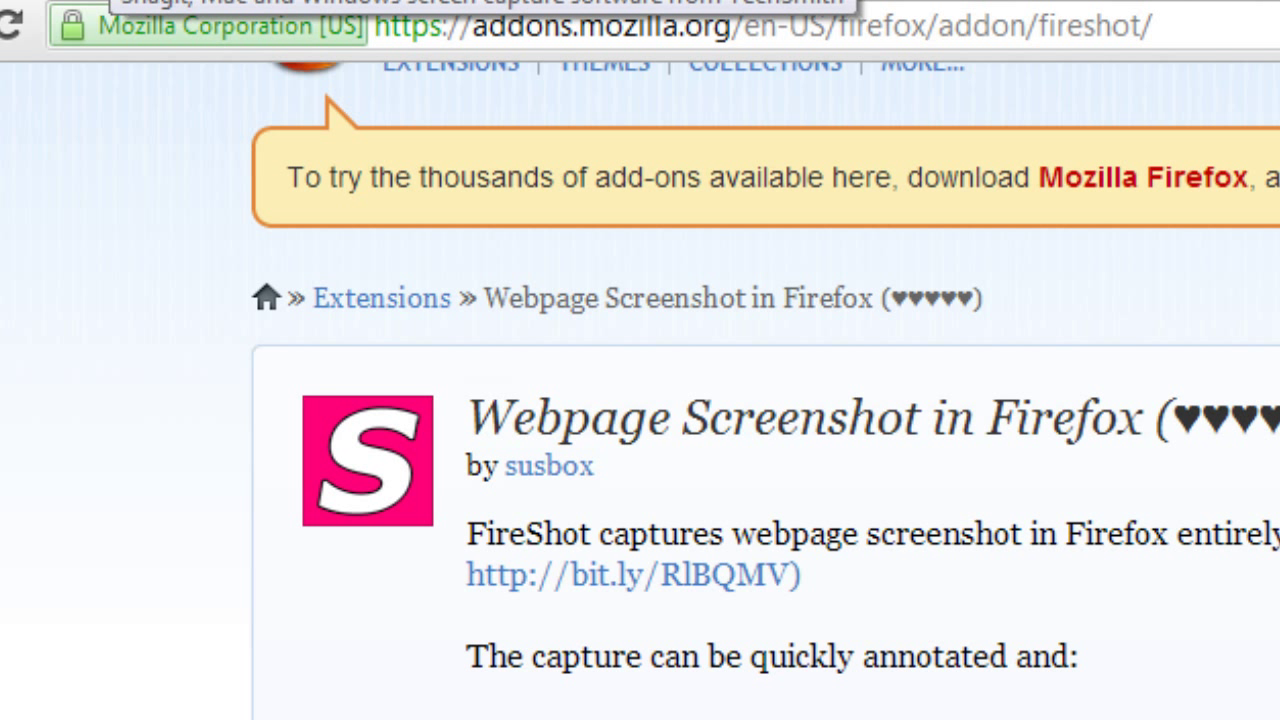
- Switch to the Book Outsource Blueprint sales page and review its header, headline, opening letter and problem sections
click(834, 2)
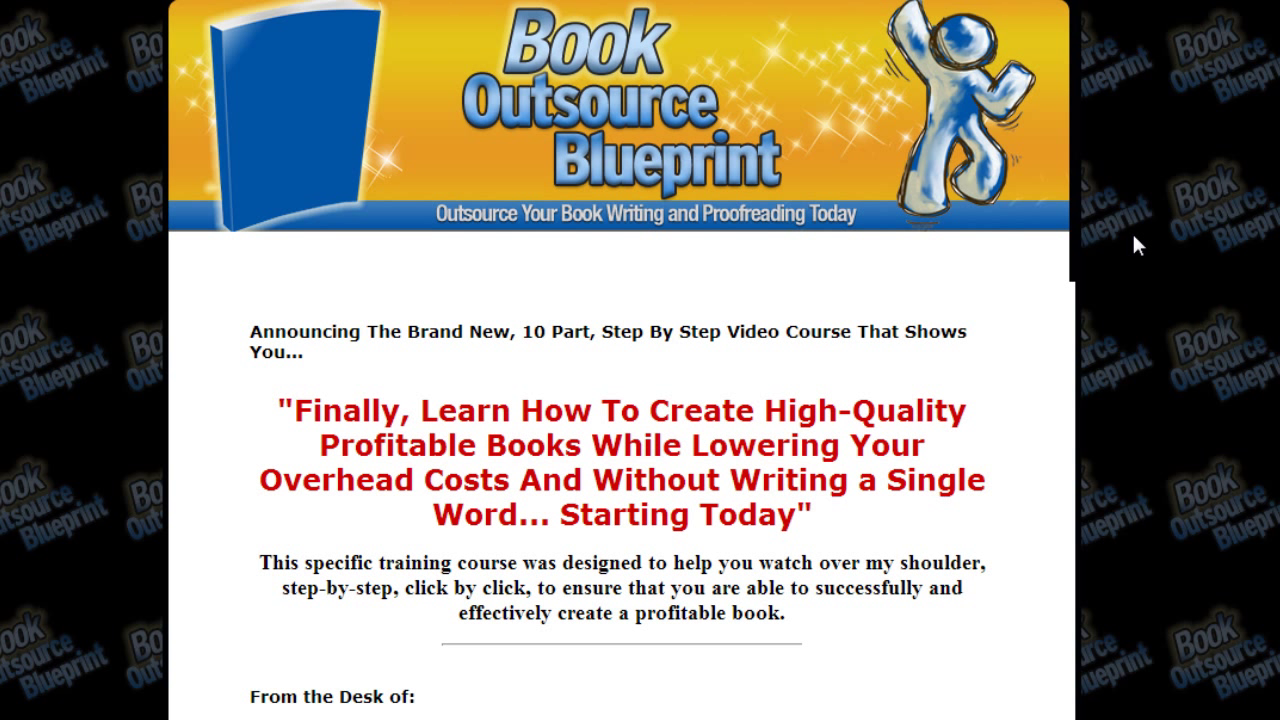
scroll(1182, 199, down, 3)
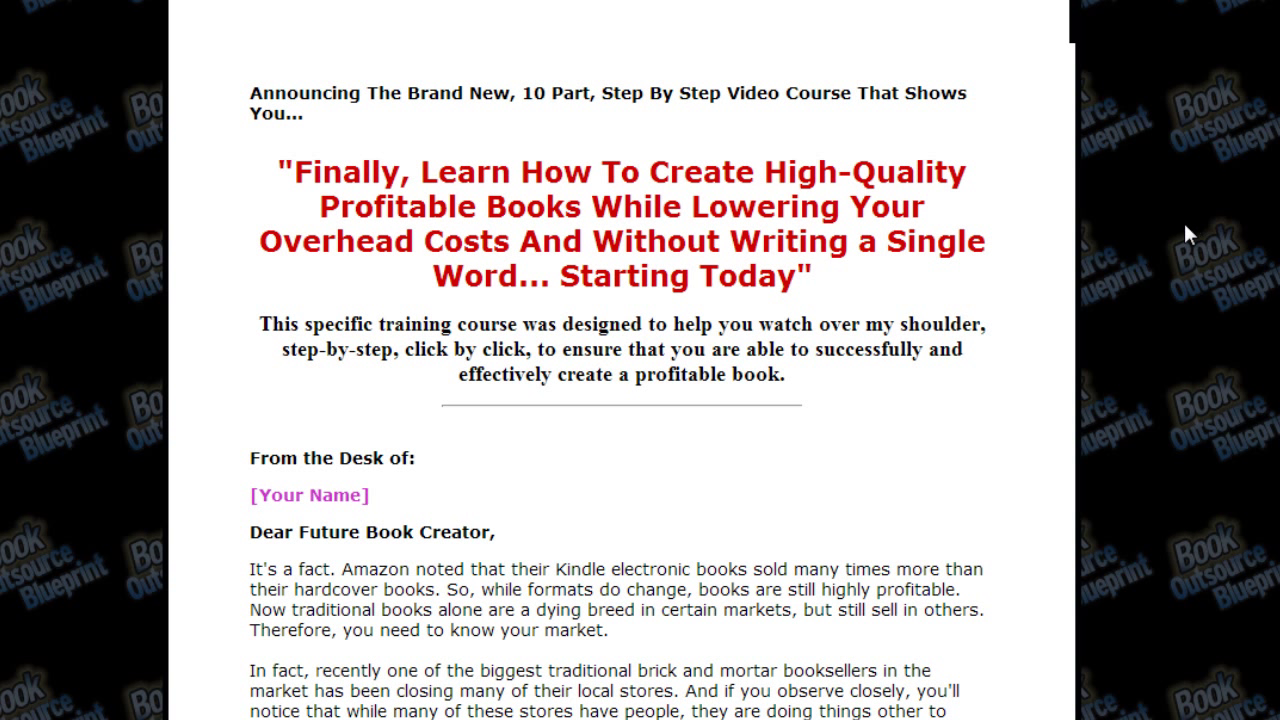
scroll(1184, 230, down, 5)
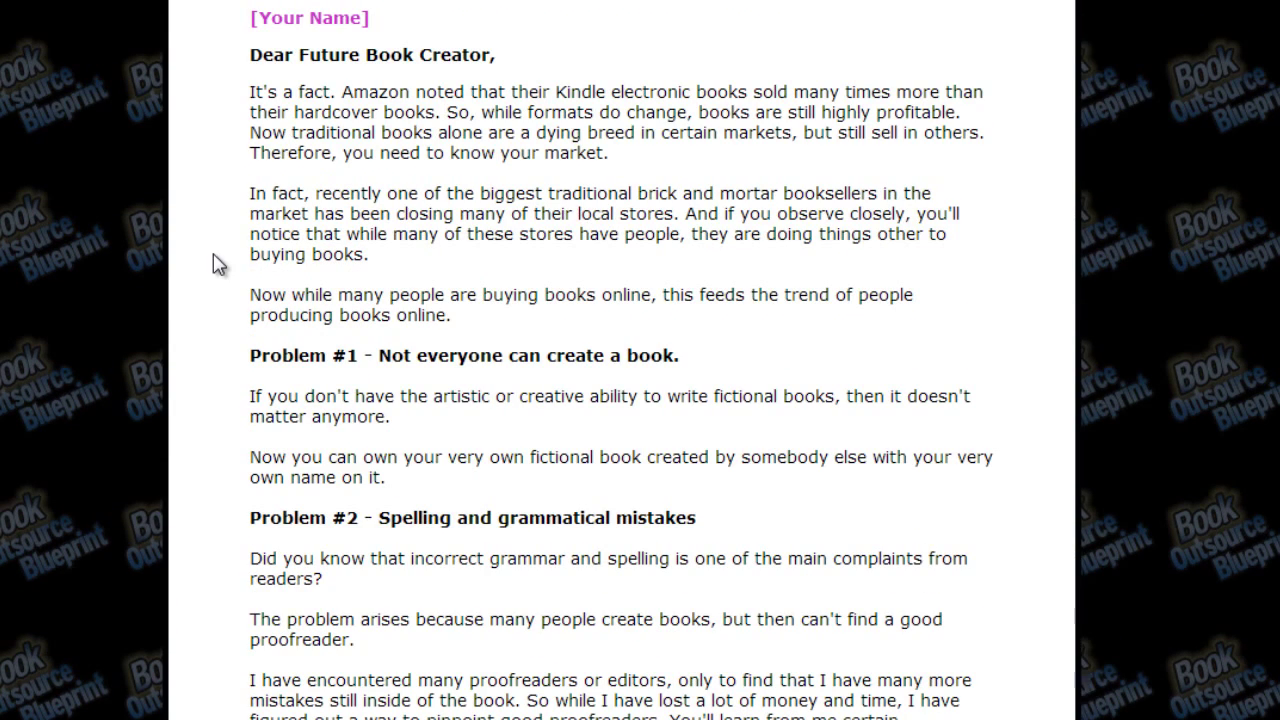
scroll(220, 258, down, 4)
scroll(232, 268, up, 2)
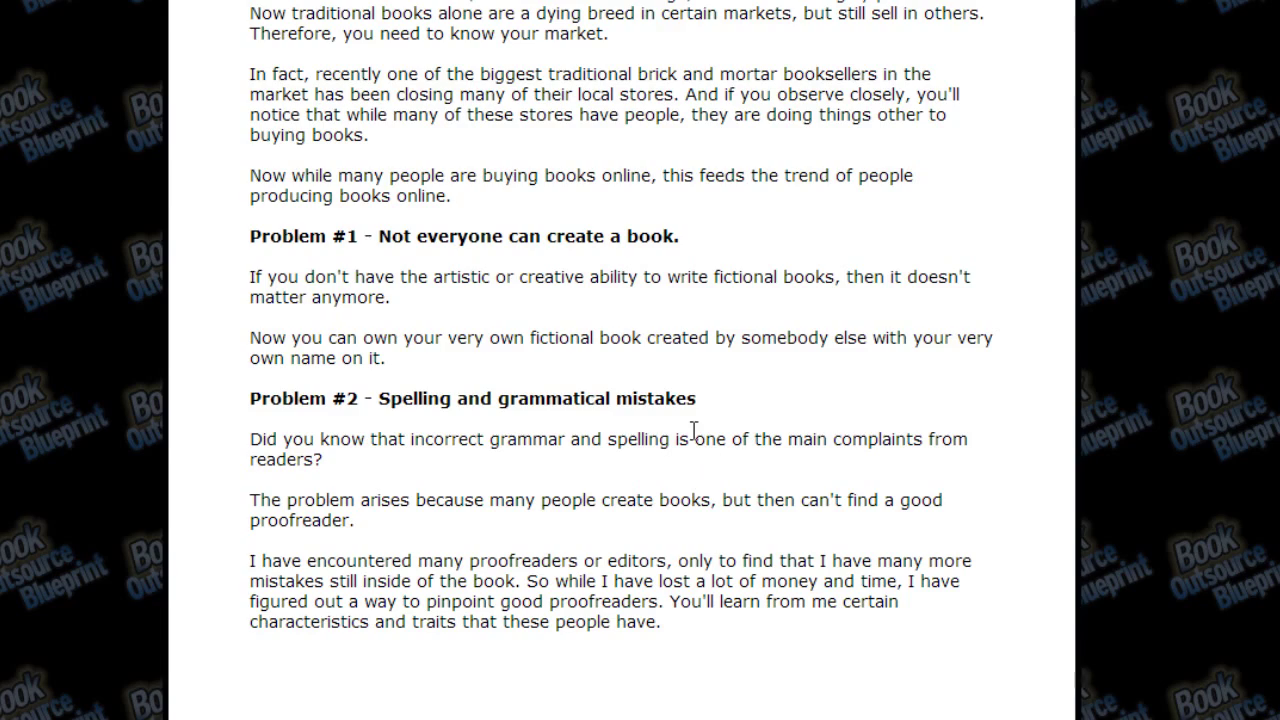
scroll(690, 440, down, 5)
scroll(654, 449, up, 12)
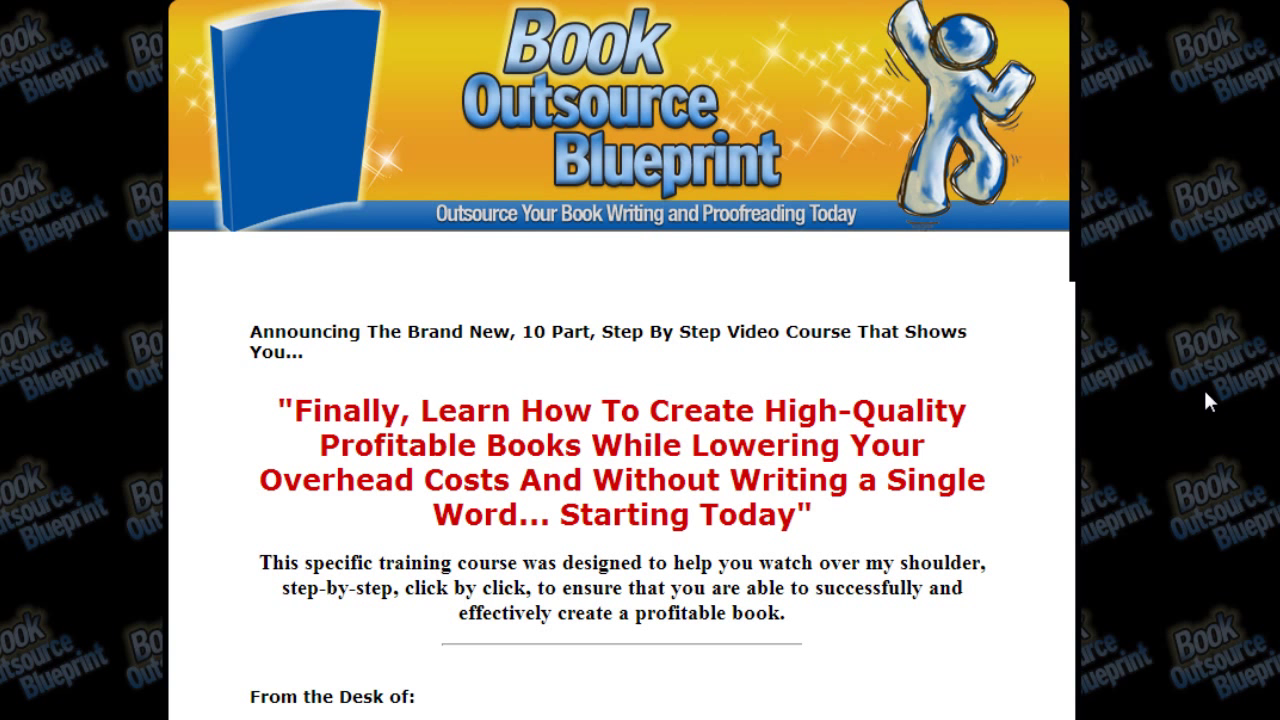
scroll(1205, 393, down, 3)
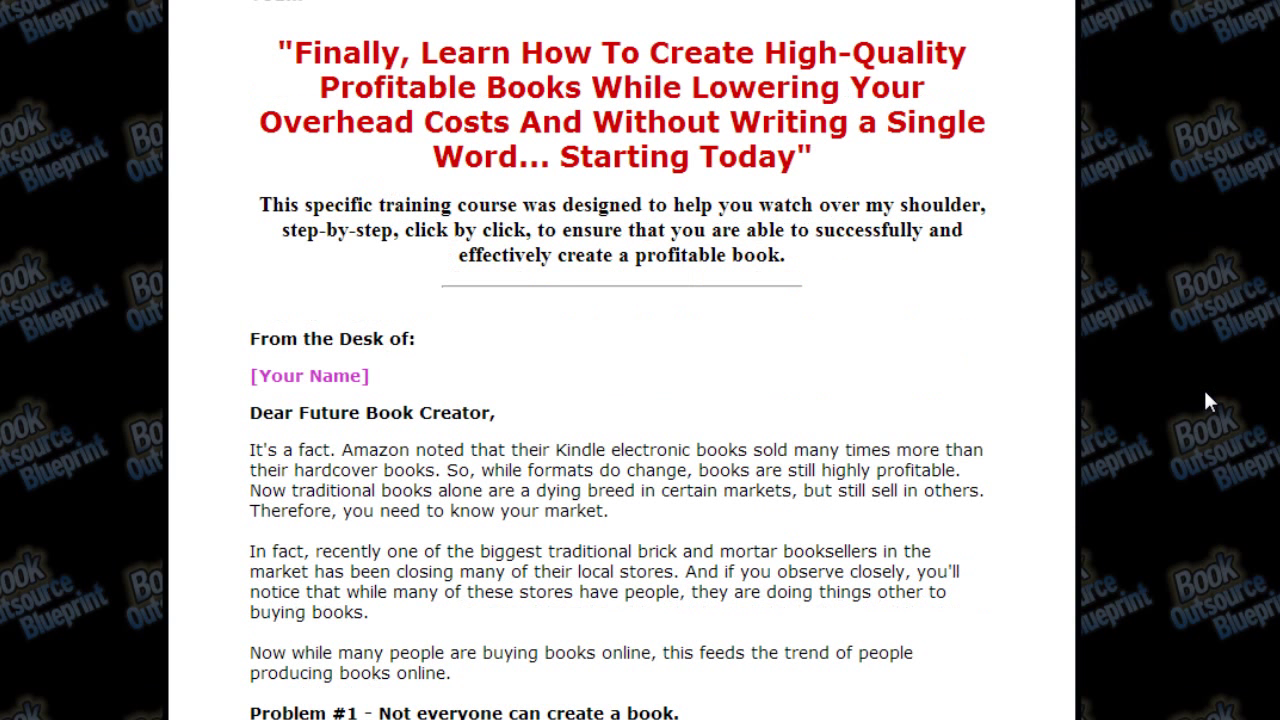
scroll(1197, 390, up, 1)
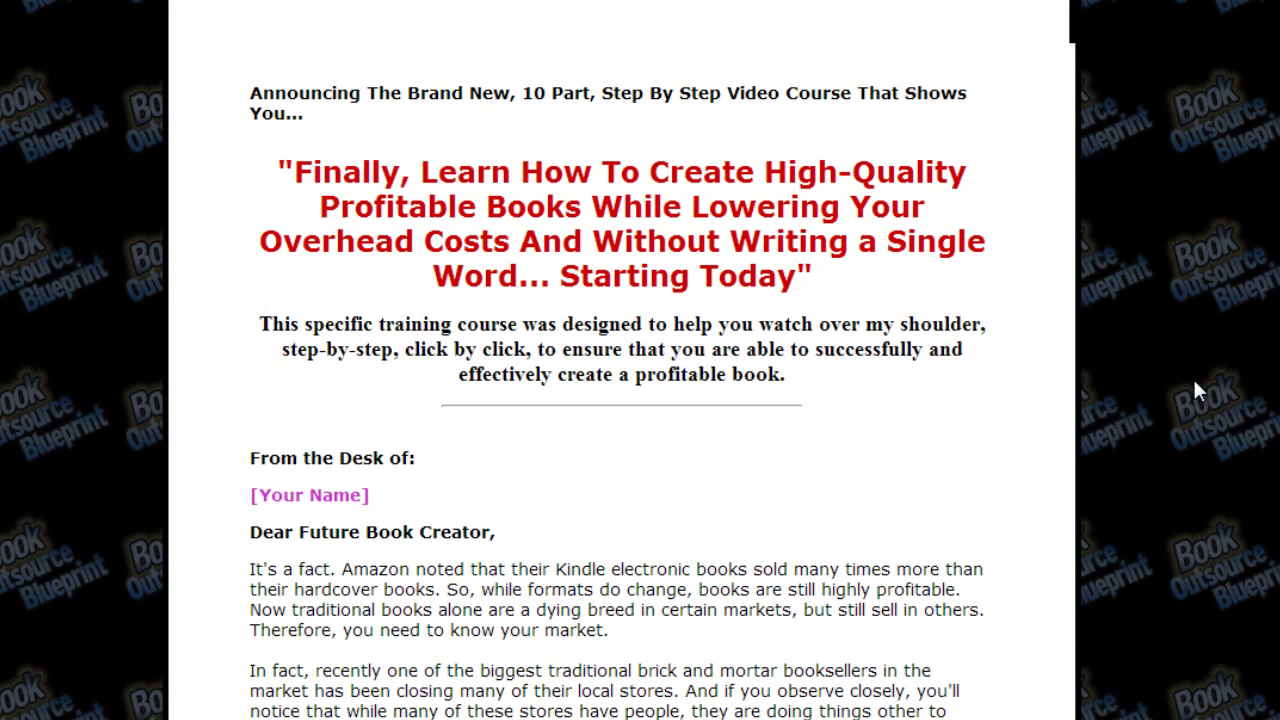
scroll(676, 262, up, 2)
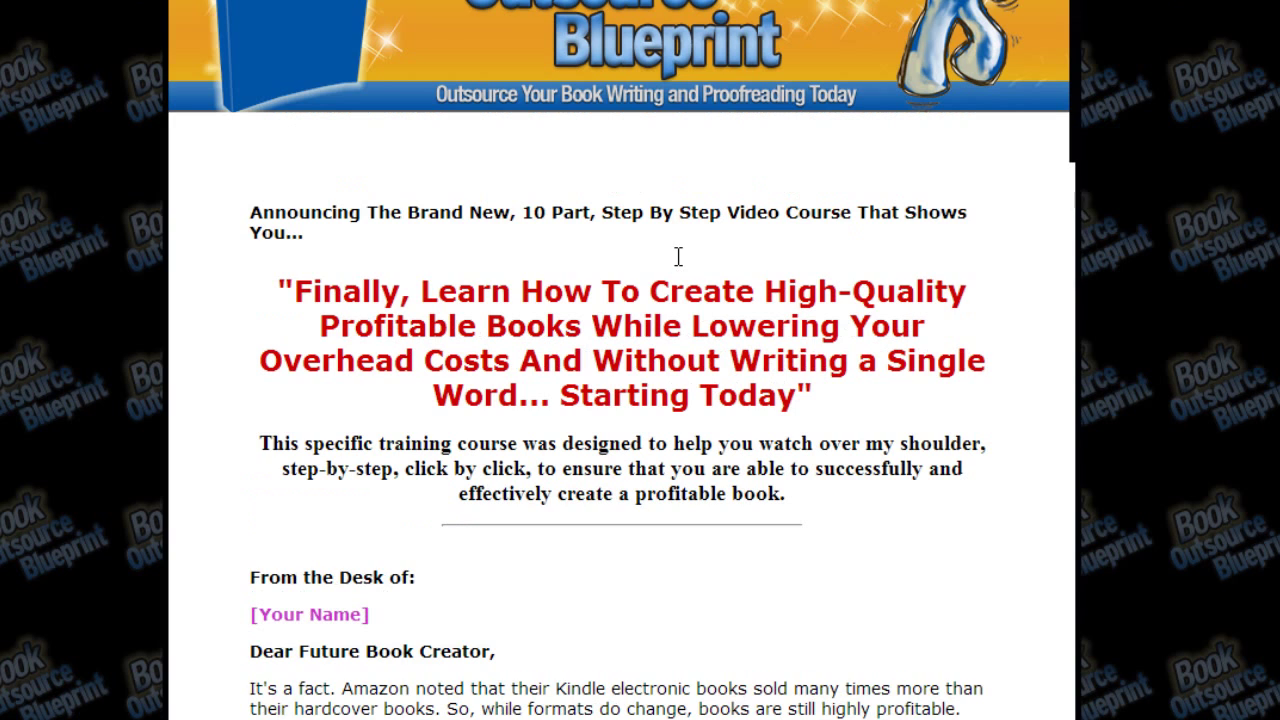
scroll(605, 270, down, 2)
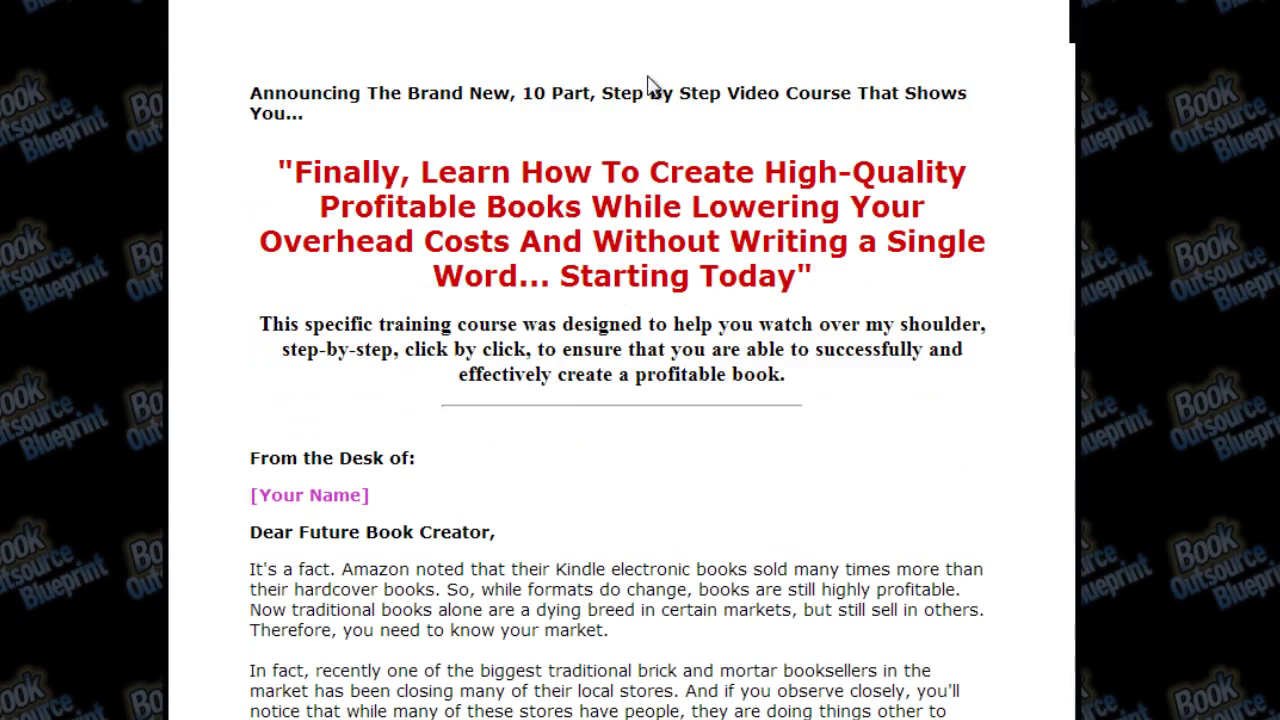
- Examine the sales page's product images and the detailed list of the 10-part video series
scroll(549, 223, down, 17)
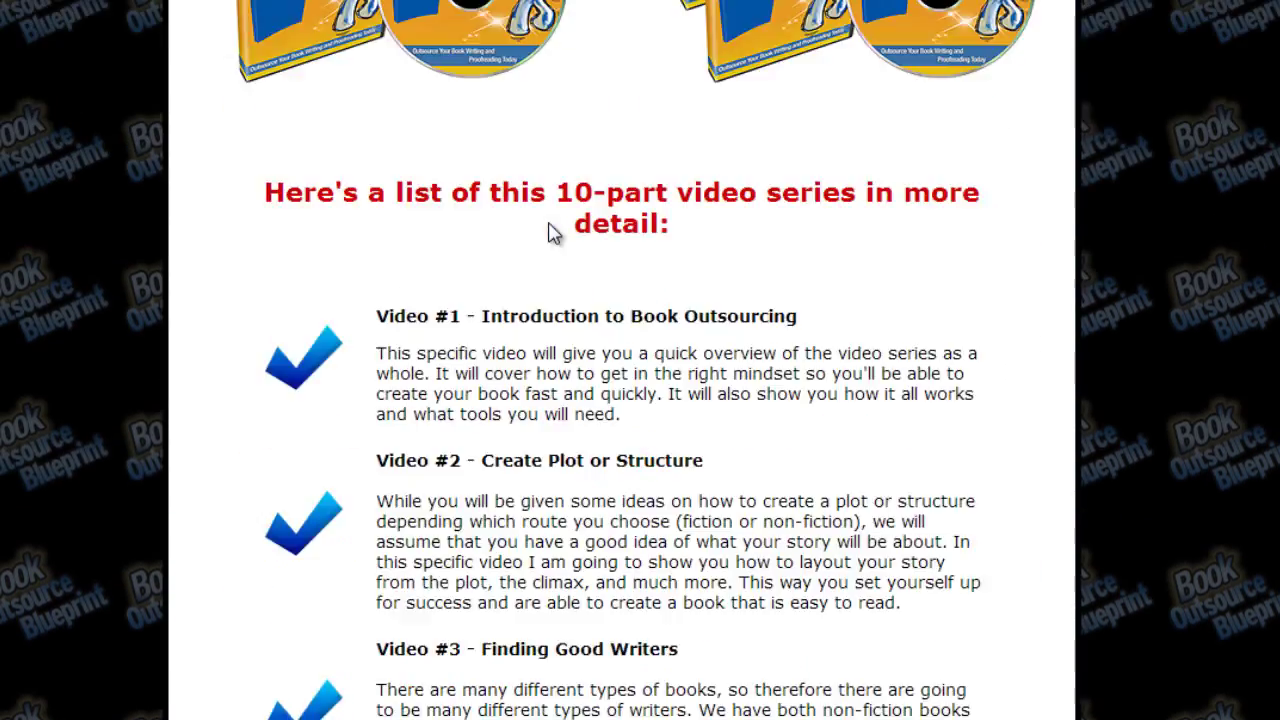
scroll(551, 220, up, 4)
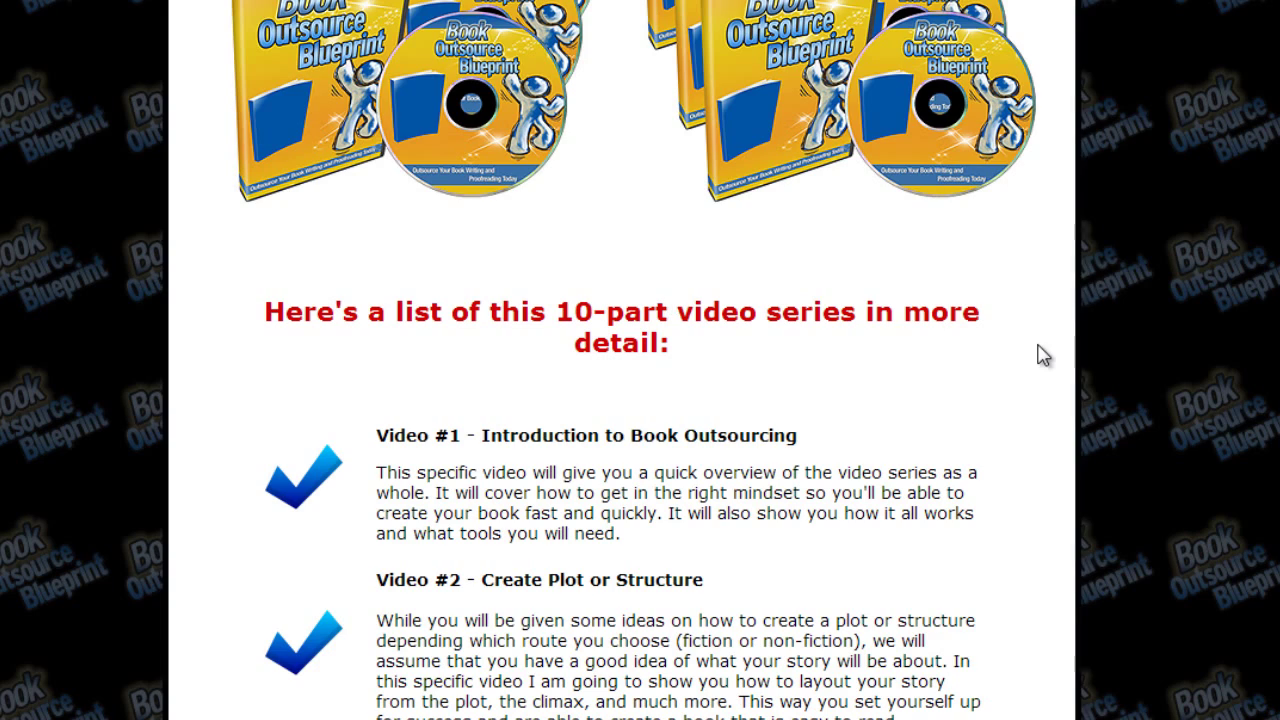
scroll(940, 355, down, 16)
scroll(929, 343, up, 4)
scroll(918, 336, up, 18)
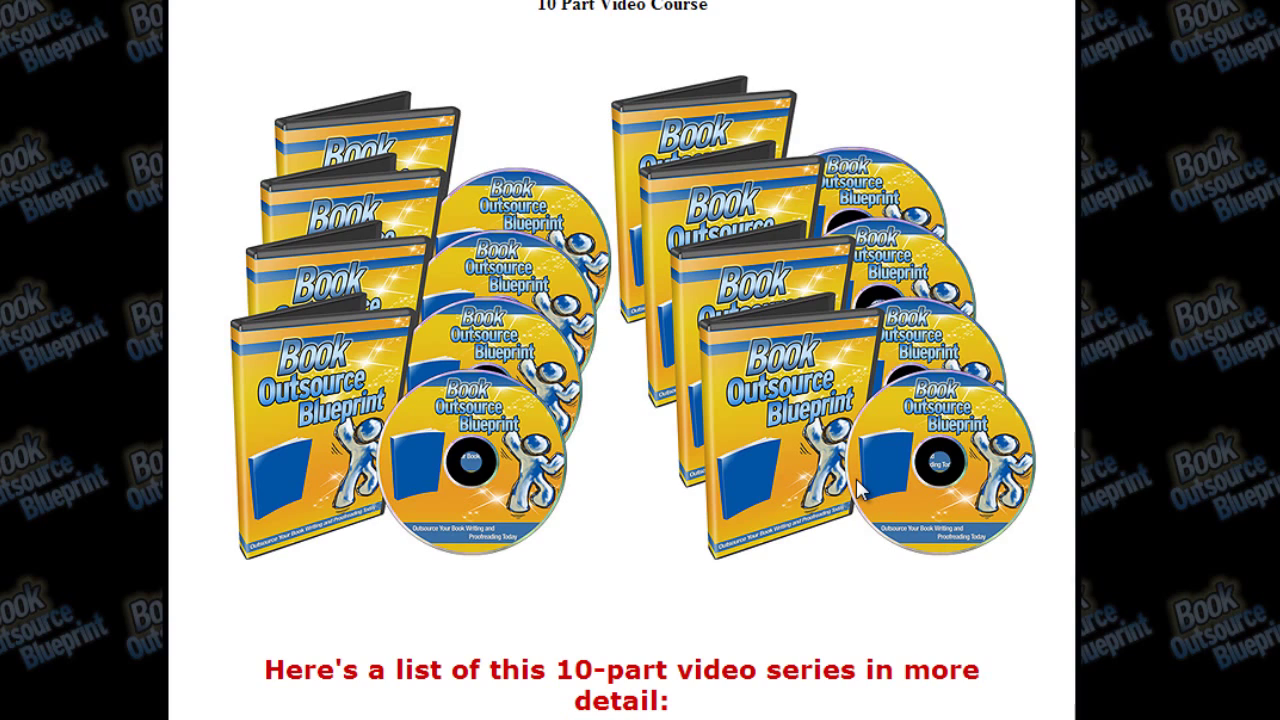
scroll(858, 487, up, 10)
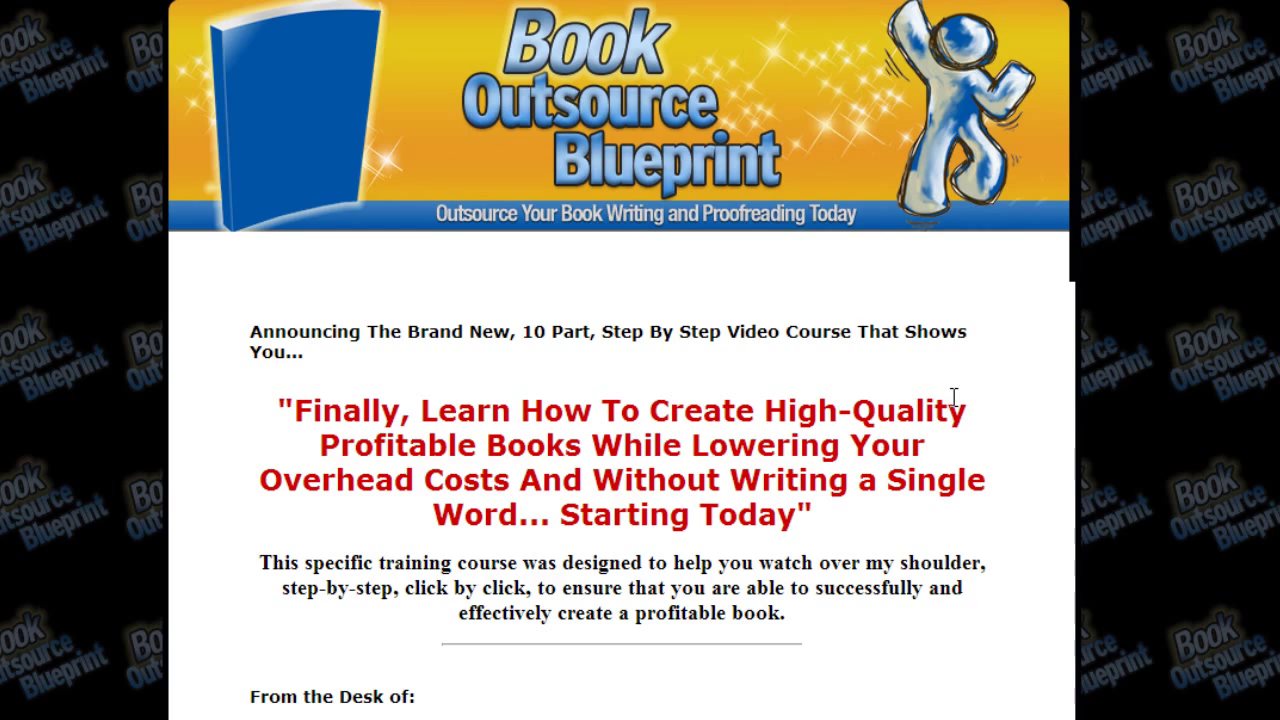
scroll(951, 400, down, 10)
scroll(951, 400, down, 5)
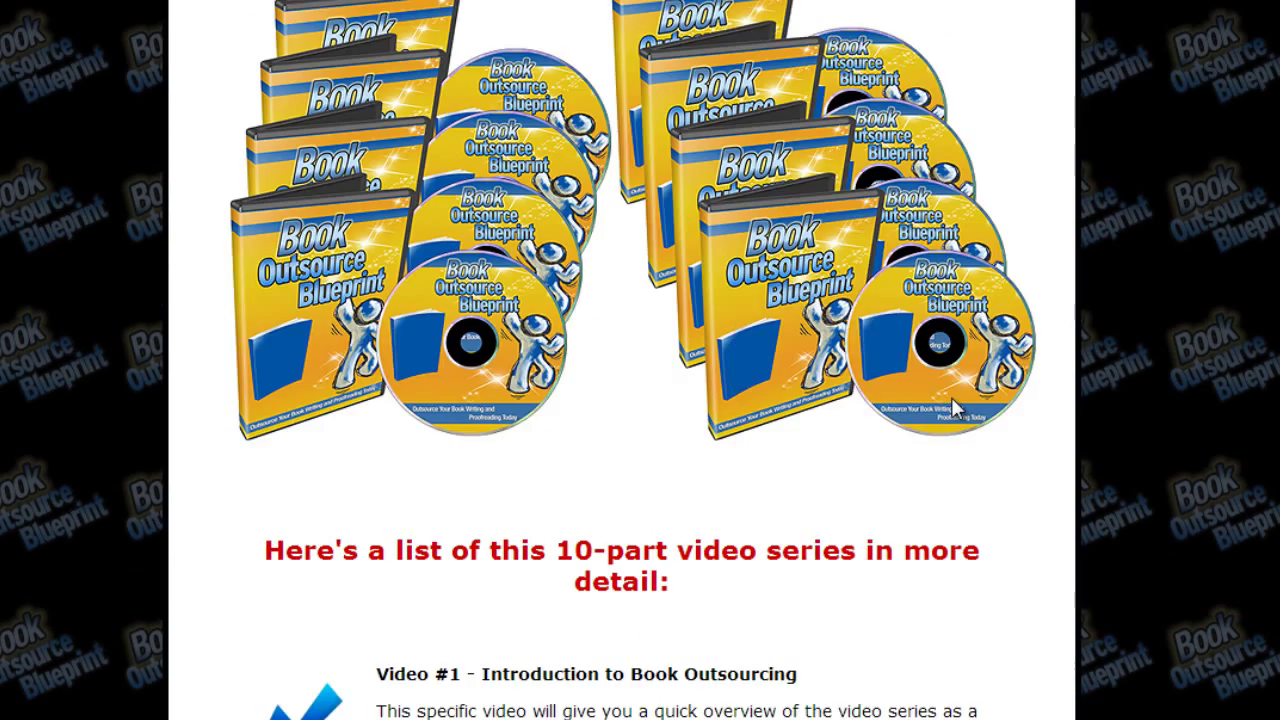
scroll(679, 268, up, 2)
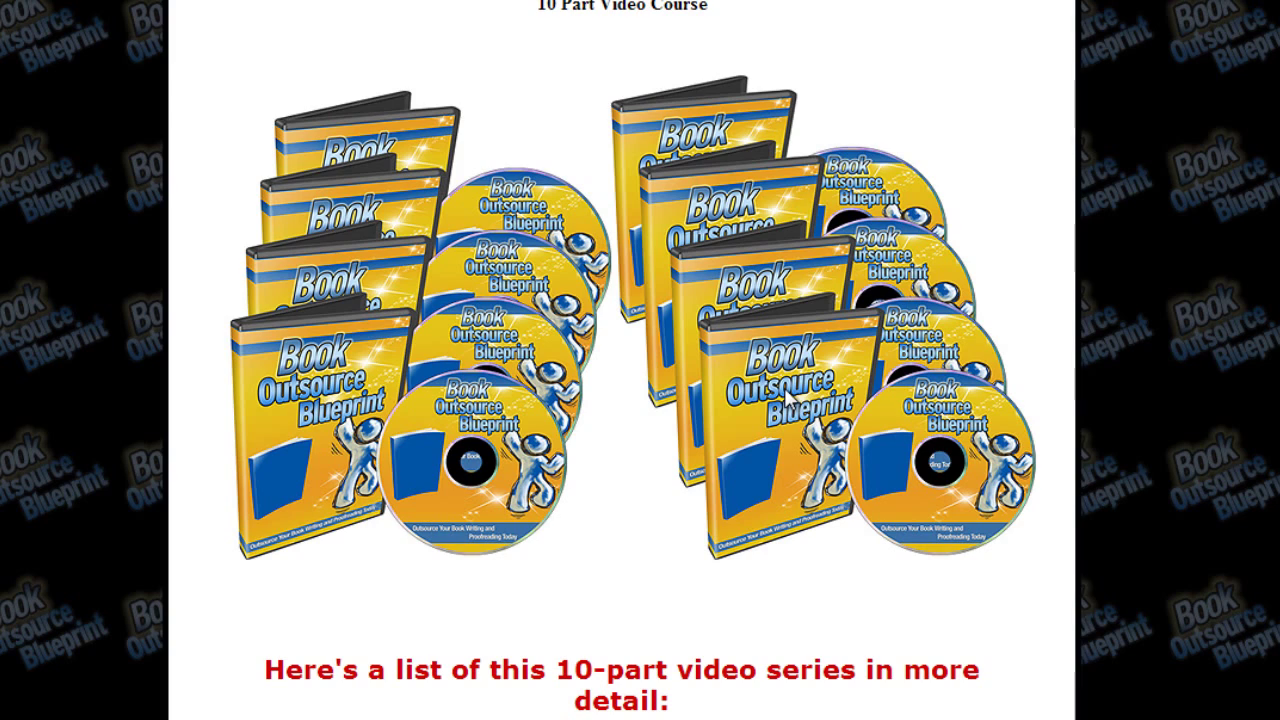
scroll(1103, 440, down, 9)
scroll(1103, 432, up, 1)
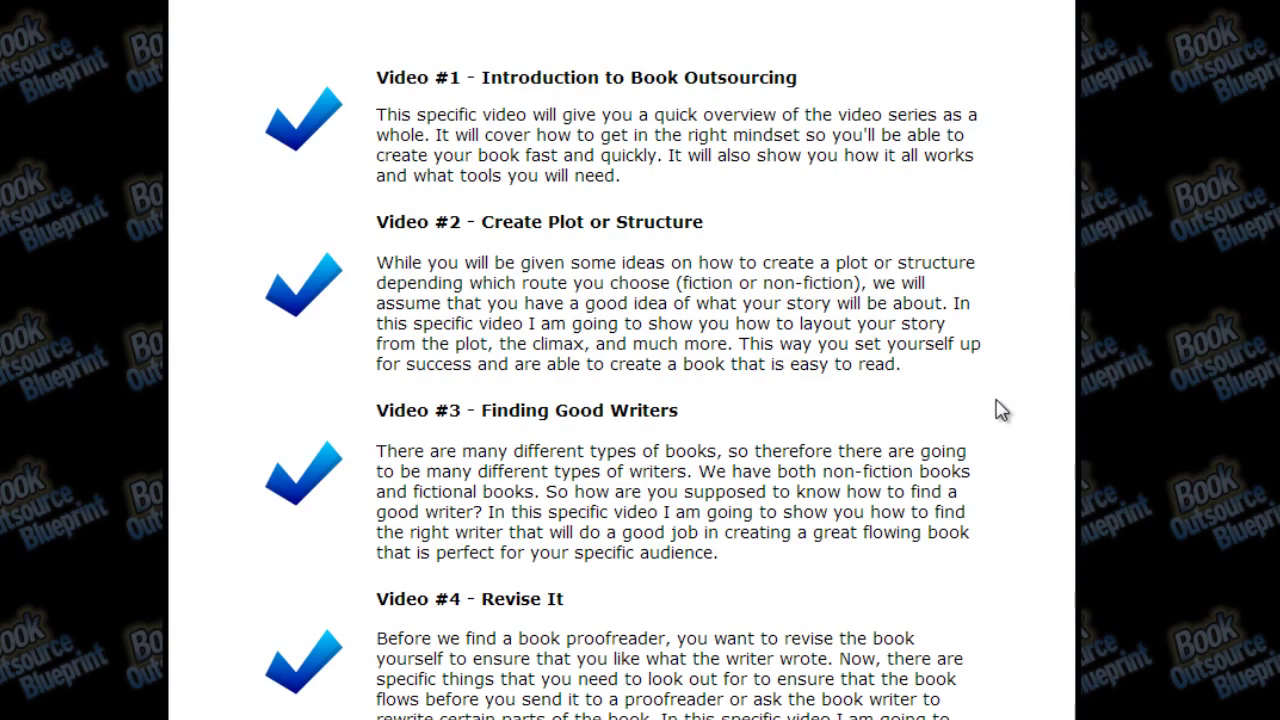
scroll(545, 115, up, 1)
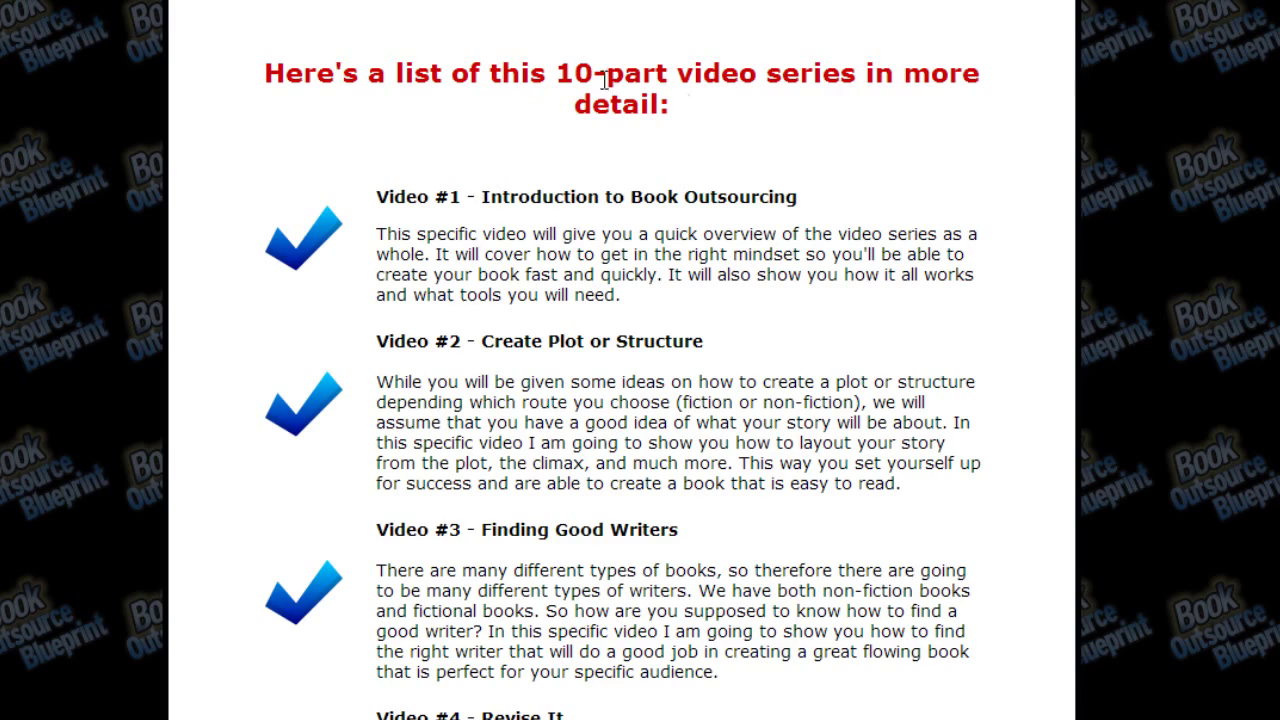
- Review the price, order section and closing notes at the end of the sales page
scroll(762, 222, down, 20)
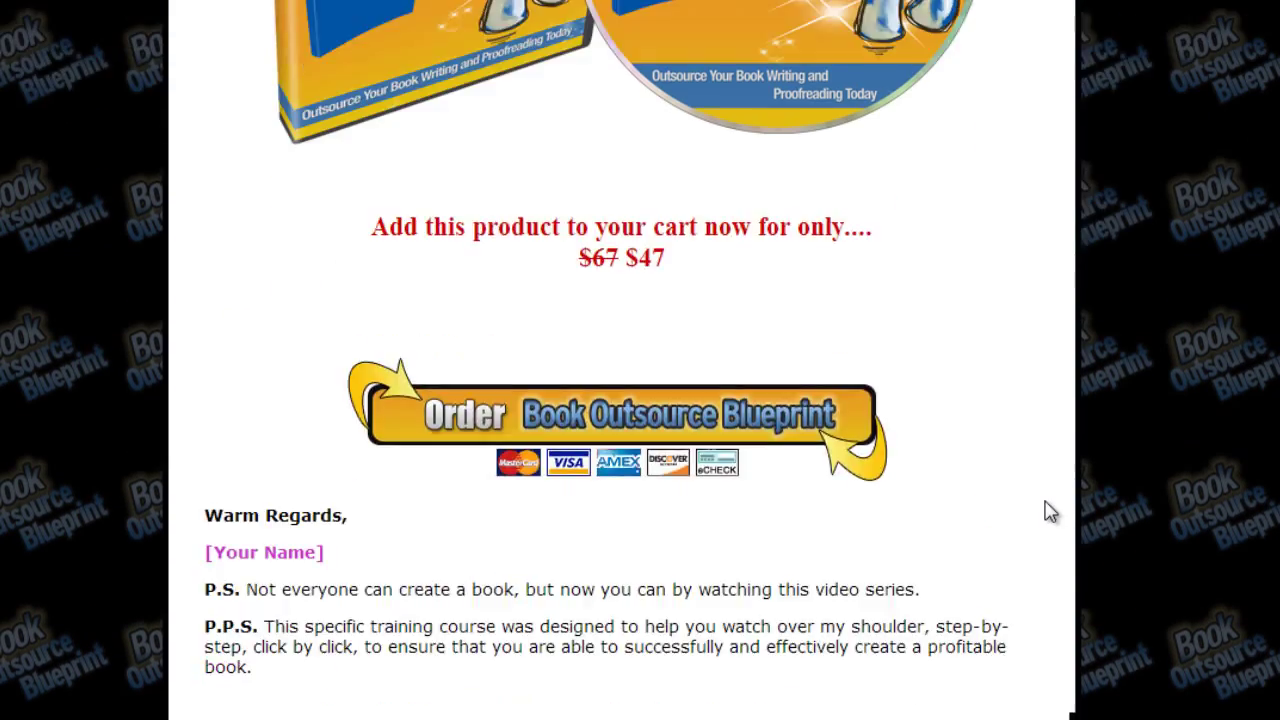
scroll(1029, 509, down, 5)
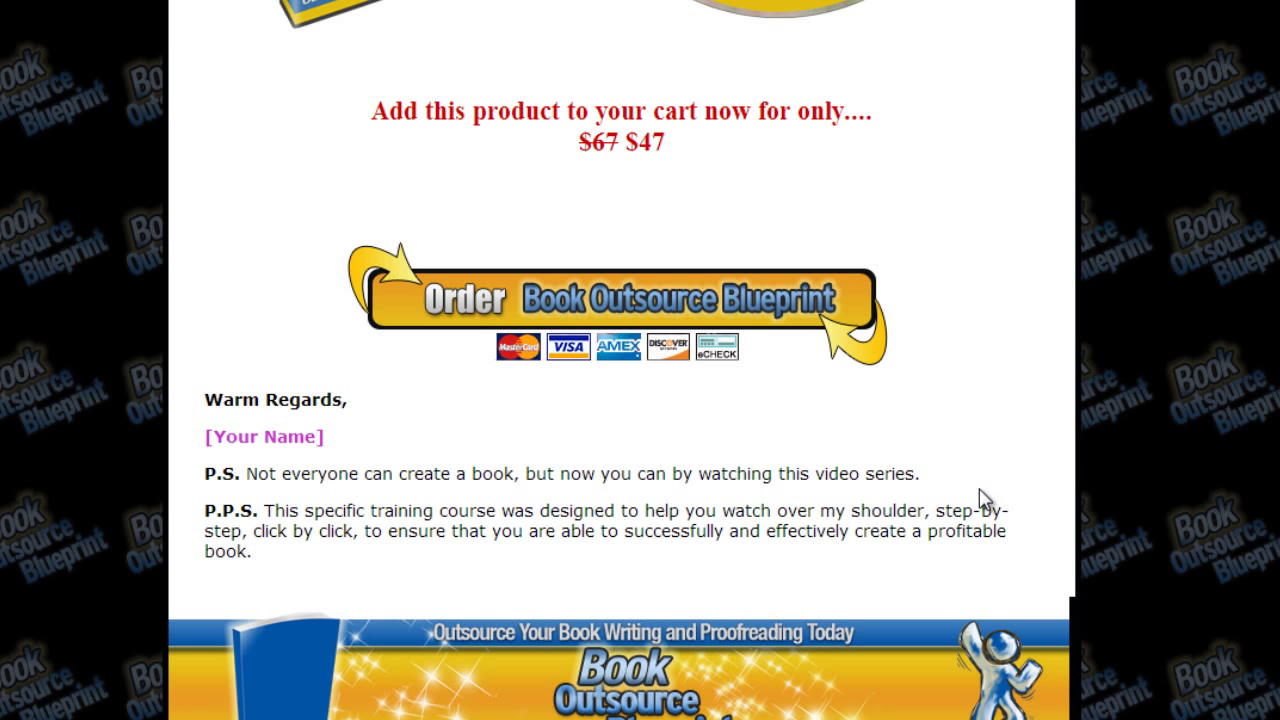
scroll(966, 500, up, 7)
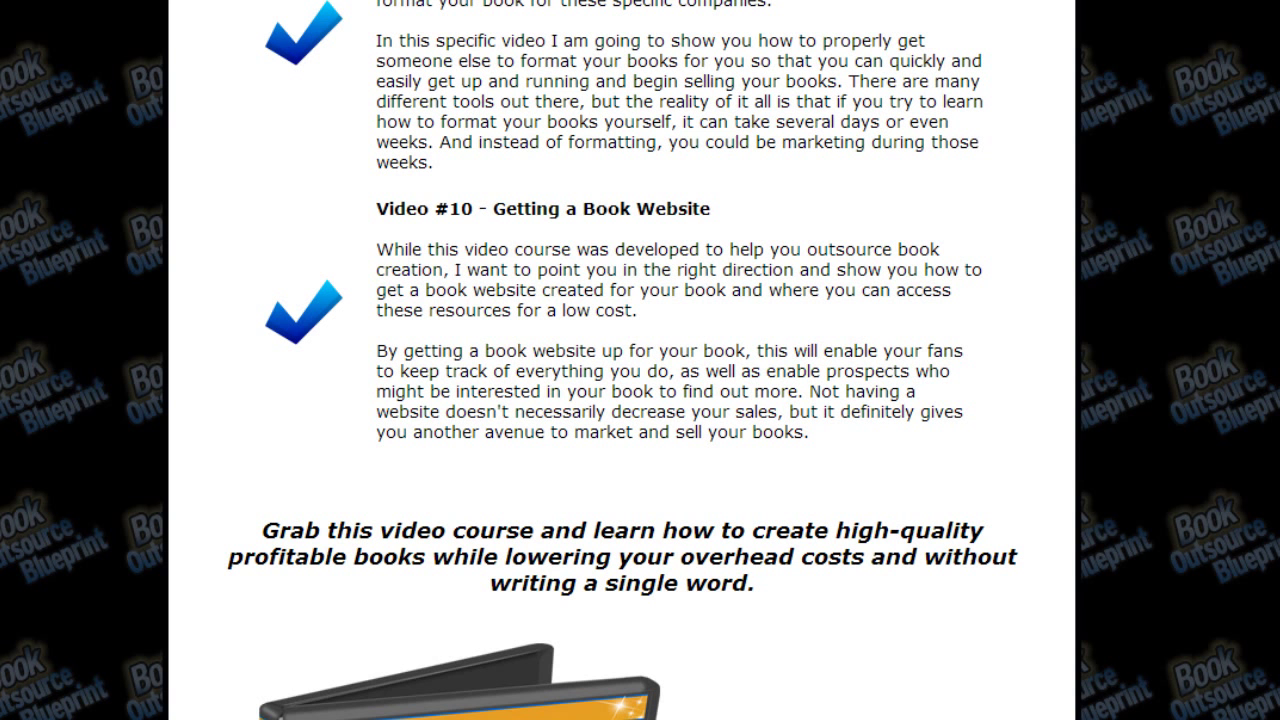
- Bring up the Snagit window, reposition it fully into view over the sales page, and minimize it
mouse_move(883, 719)
click(883, 660)
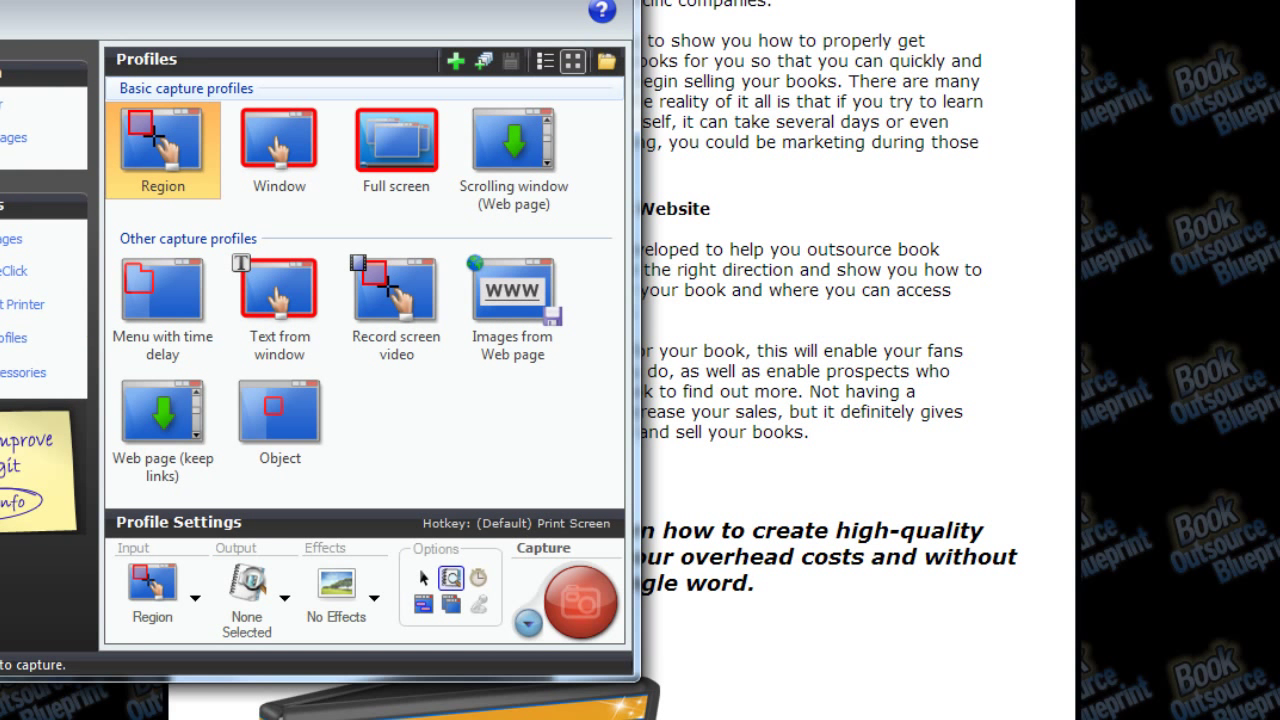
drag(500, 0, 945, 30)
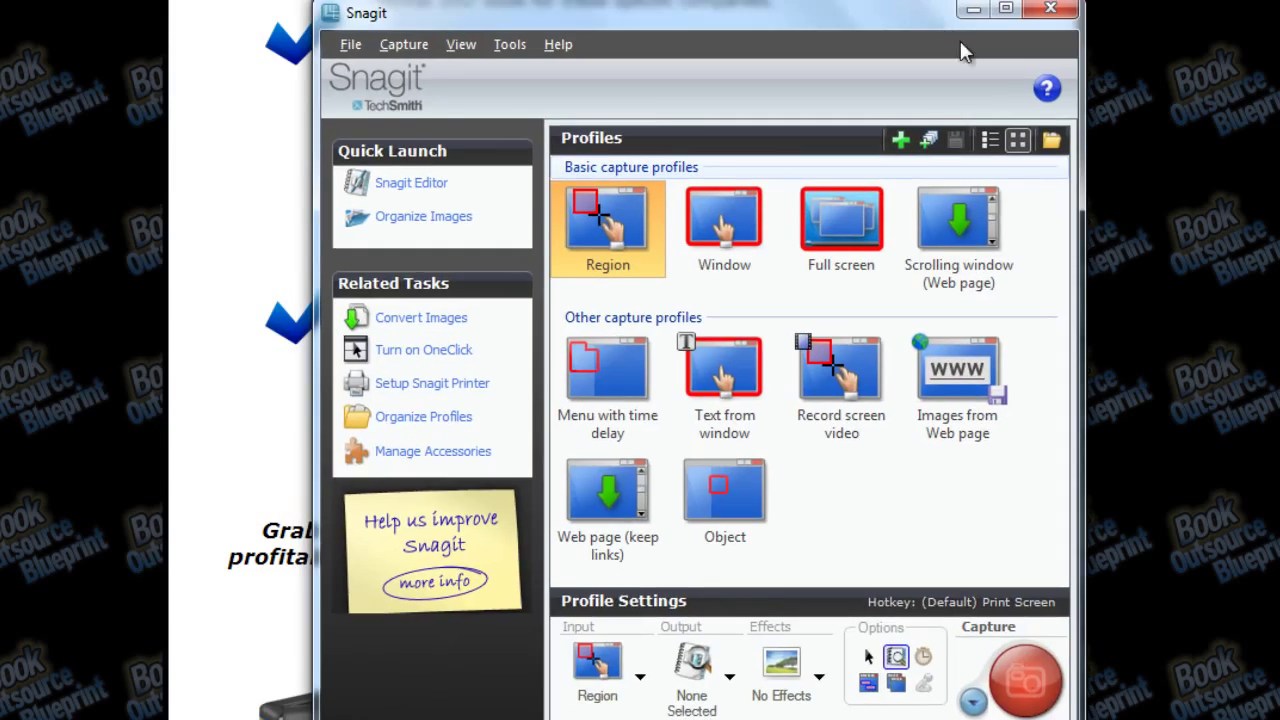
click(962, 48)
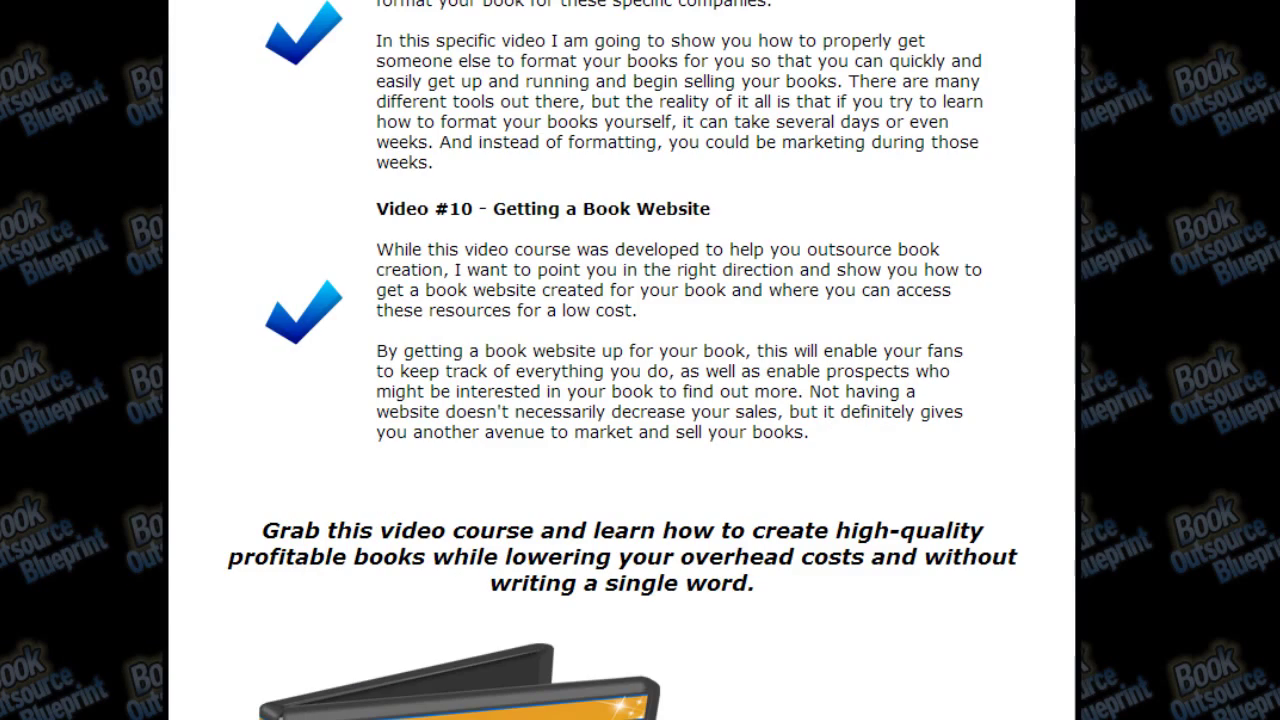
- Capture the sales page's announcement line, red headline and sub-headline down to the divider with Snagit's Region profile
scroll(622, 360, up, 15)
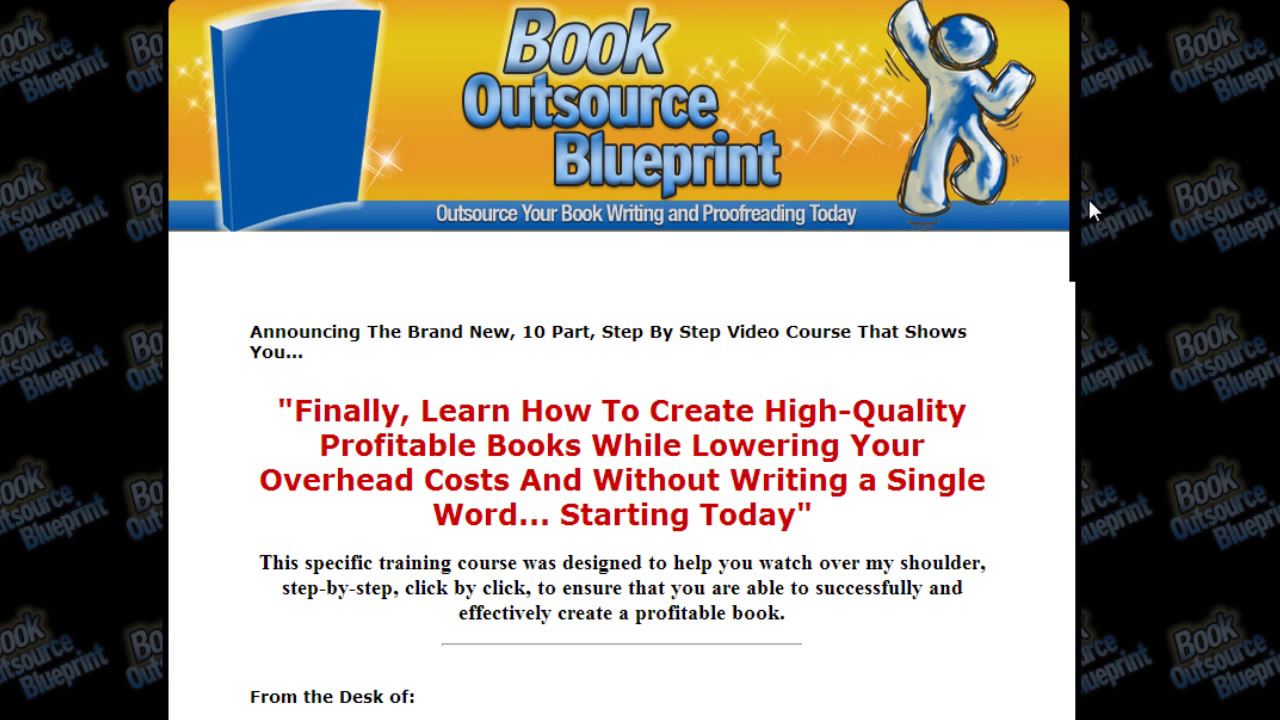
scroll(1051, 434, down, 3)
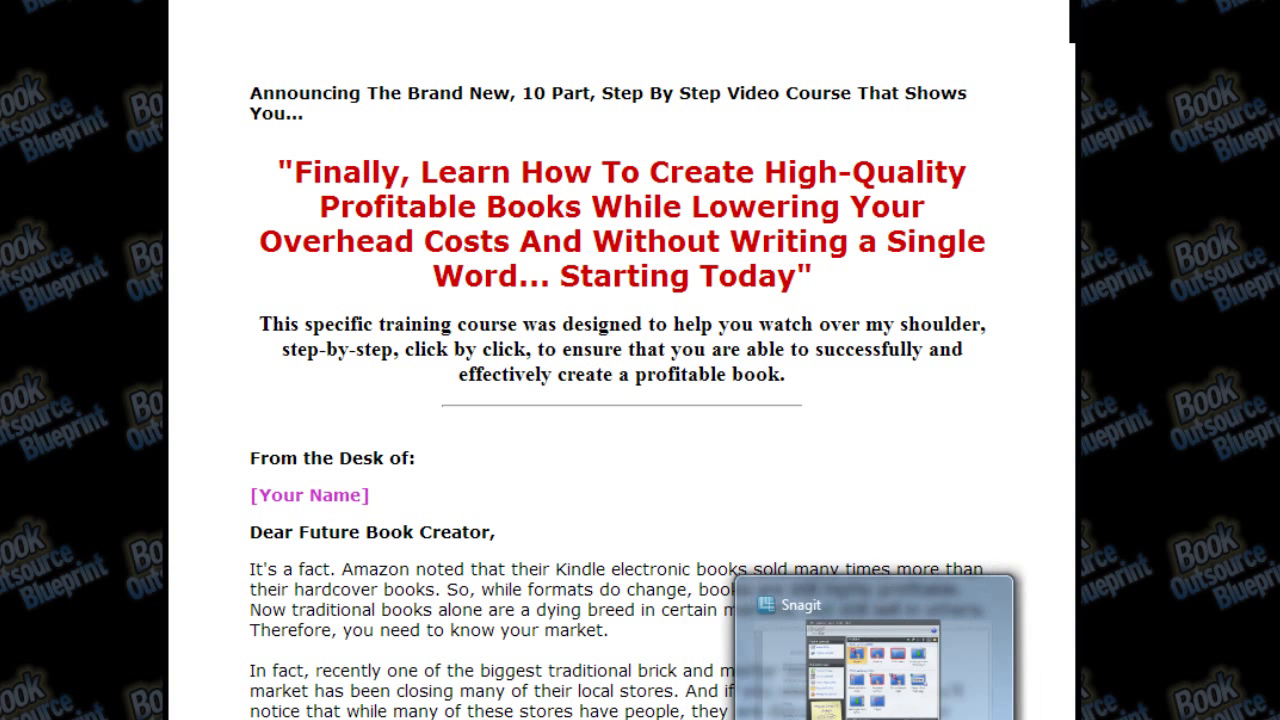
click(1140, 680)
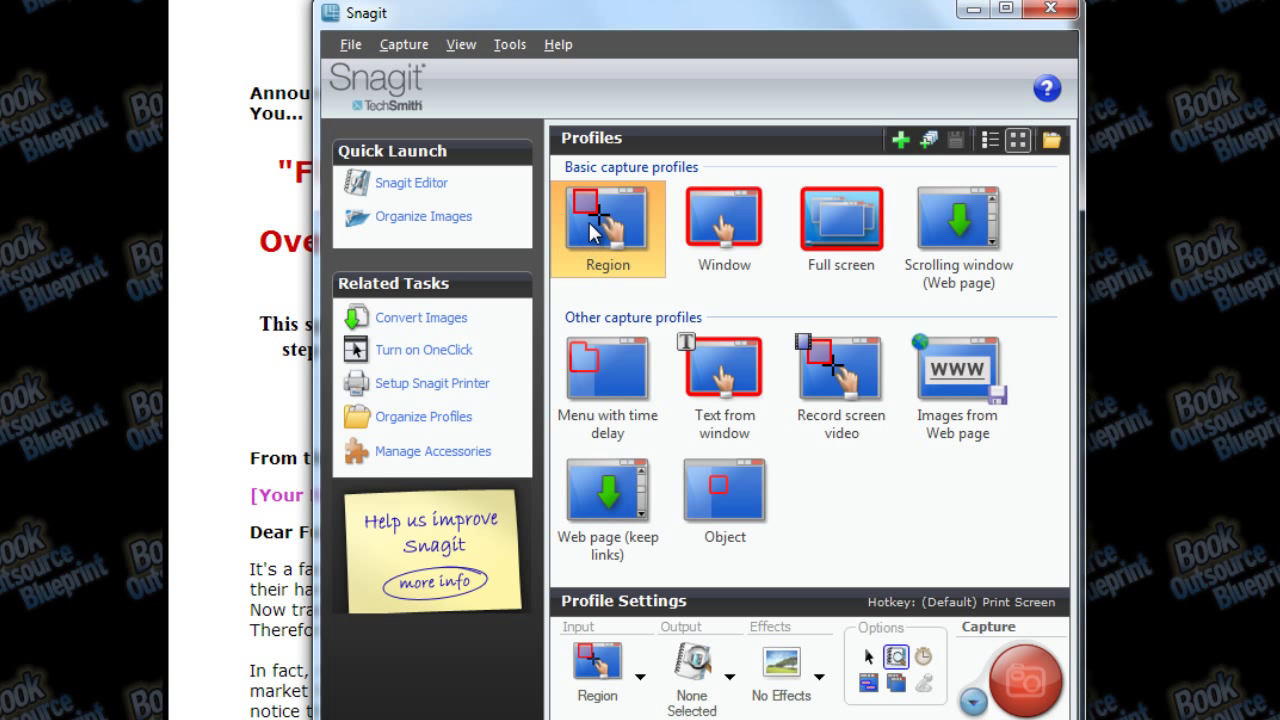
click(1022, 680)
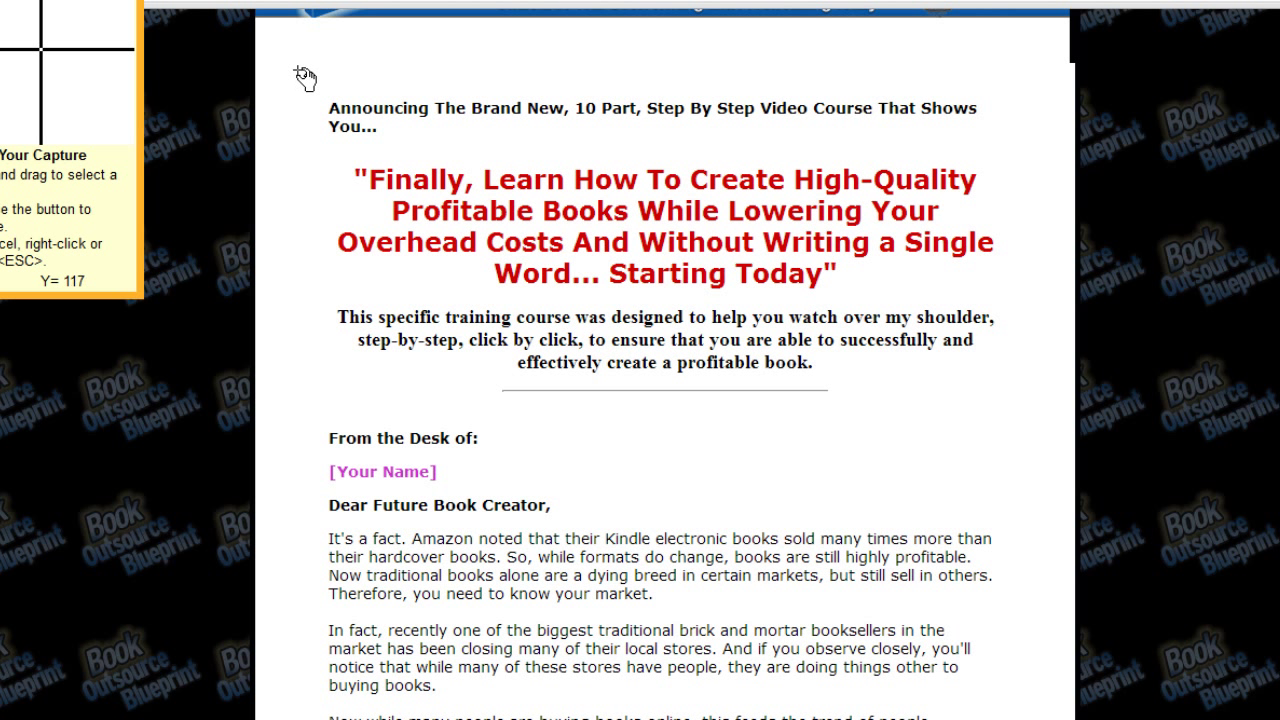
drag(297, 70, 1017, 418)
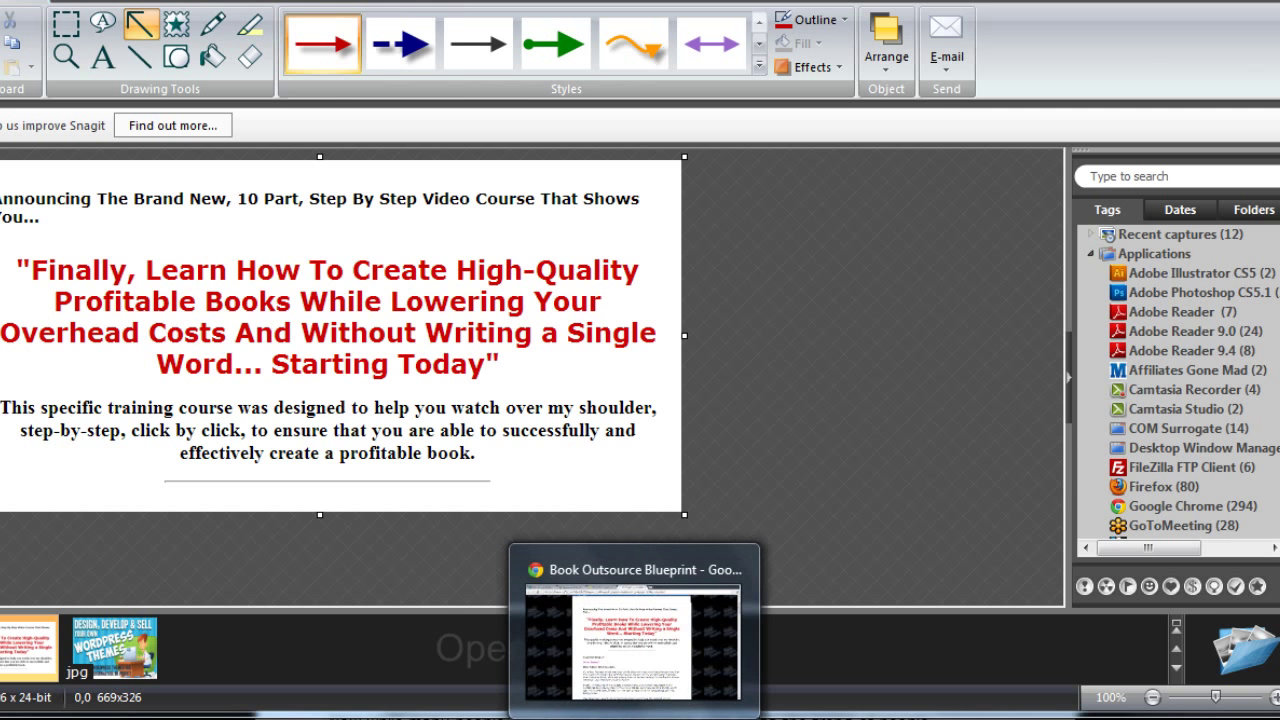
- Return to the sales page in Chrome and examine the letter from the greeting through the Problem #1 and Problem #2 sections
click(628, 580)
scroll(516, 283, down, 3)
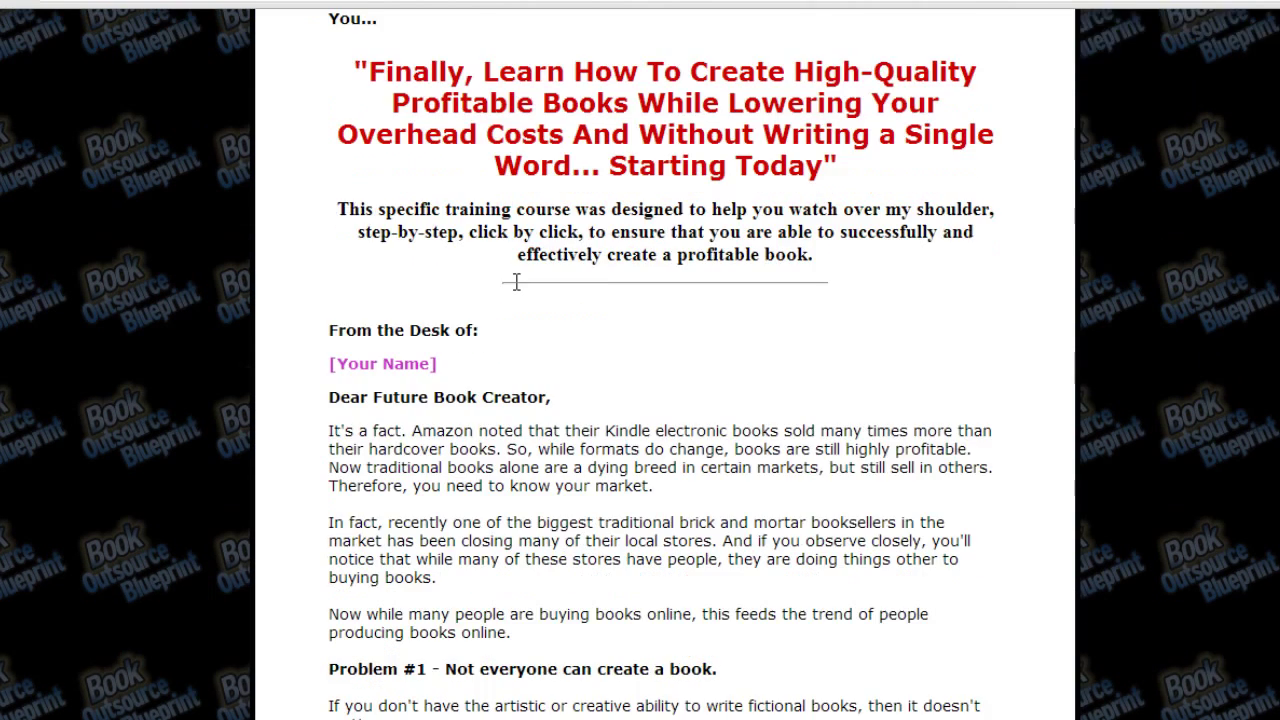
scroll(414, 294, down, 3)
scroll(414, 294, up, 3)
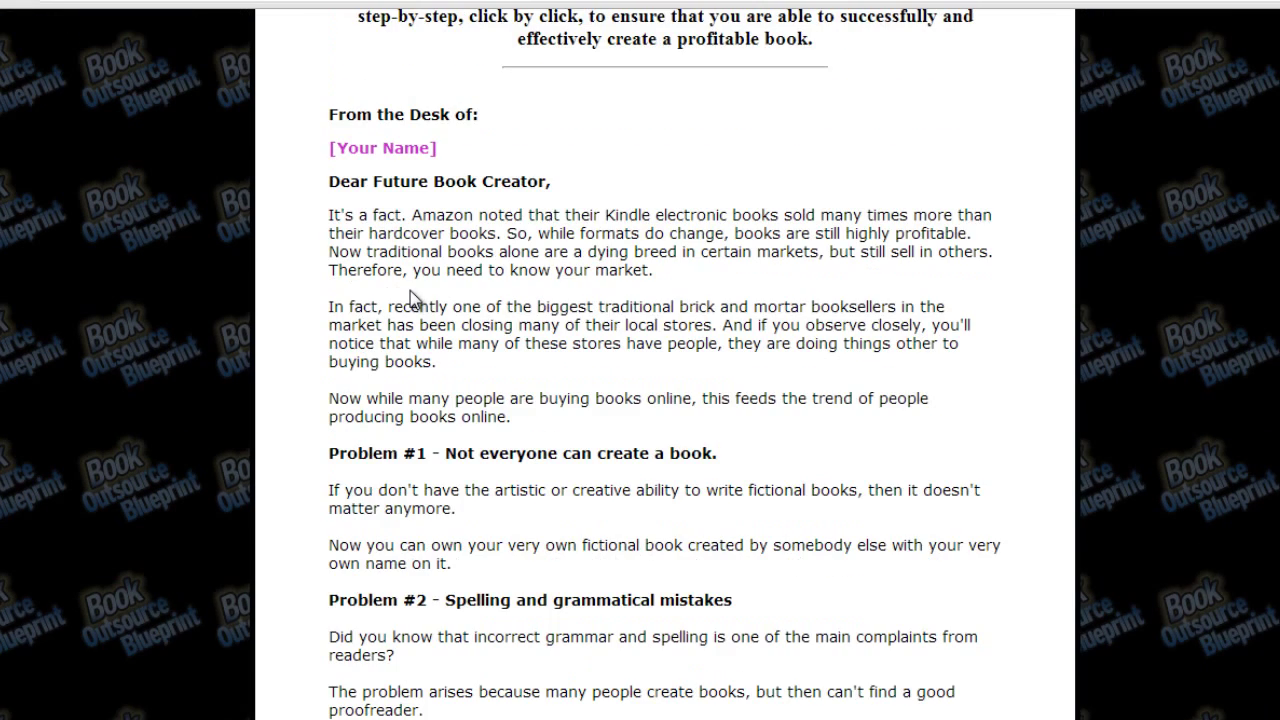
scroll(414, 290, down, 1)
drag(329, 72, 788, 432)
click(446, 116)
scroll(487, 120, down, 1)
scroll(429, 206, up, 1)
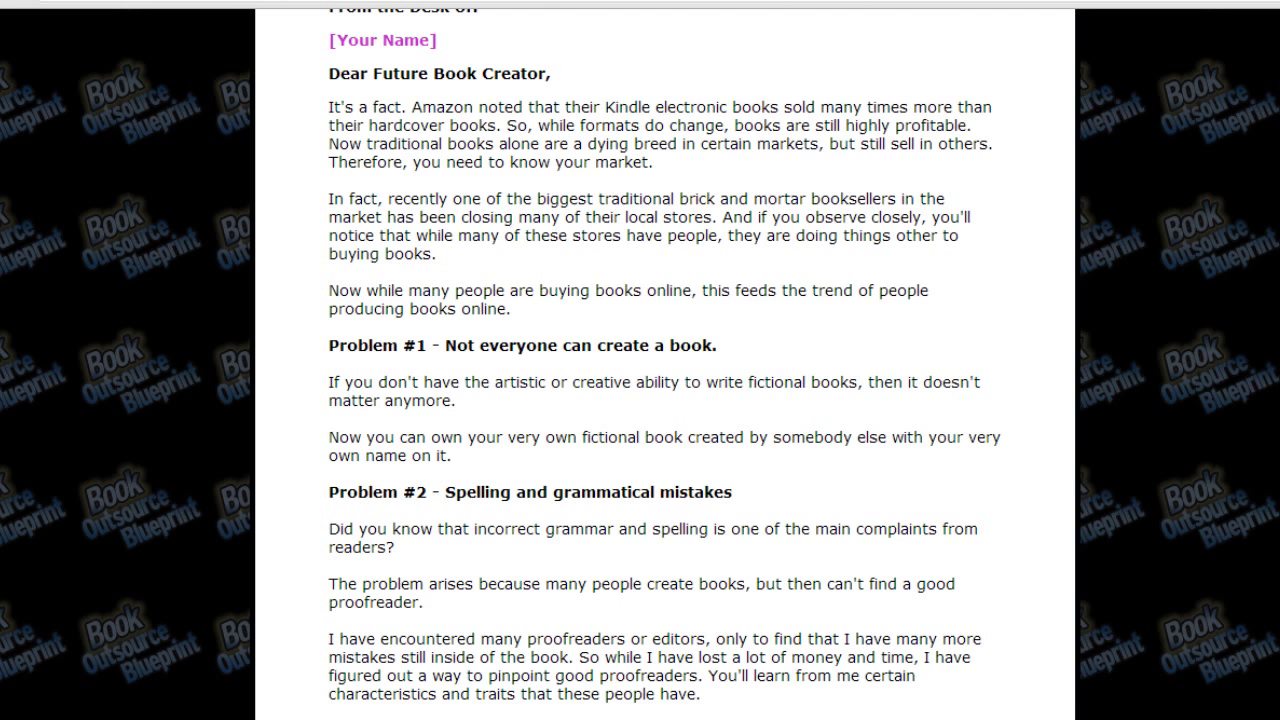
- Capture the letter text from "Dear Future Book Creator" through the Problem #2 section with Snagit's Region profile
key(alt+Tab)
click(1032, 642)
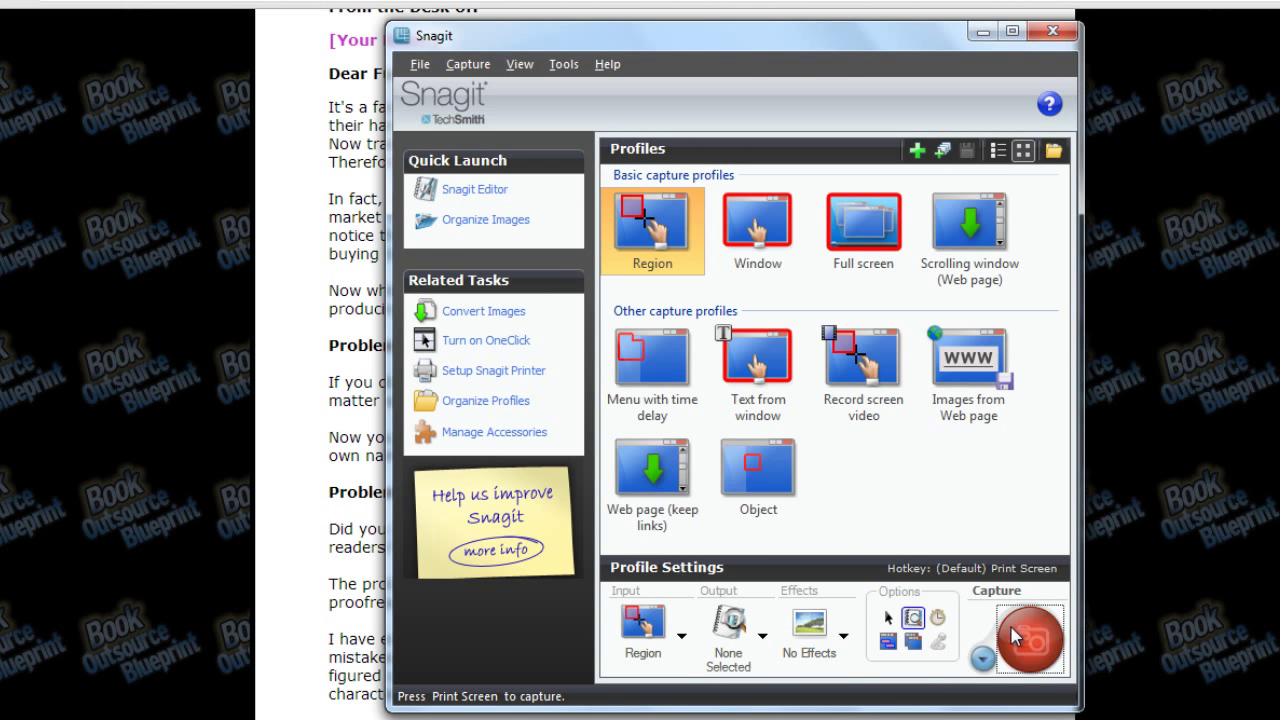
drag(313, 55, 1020, 714)
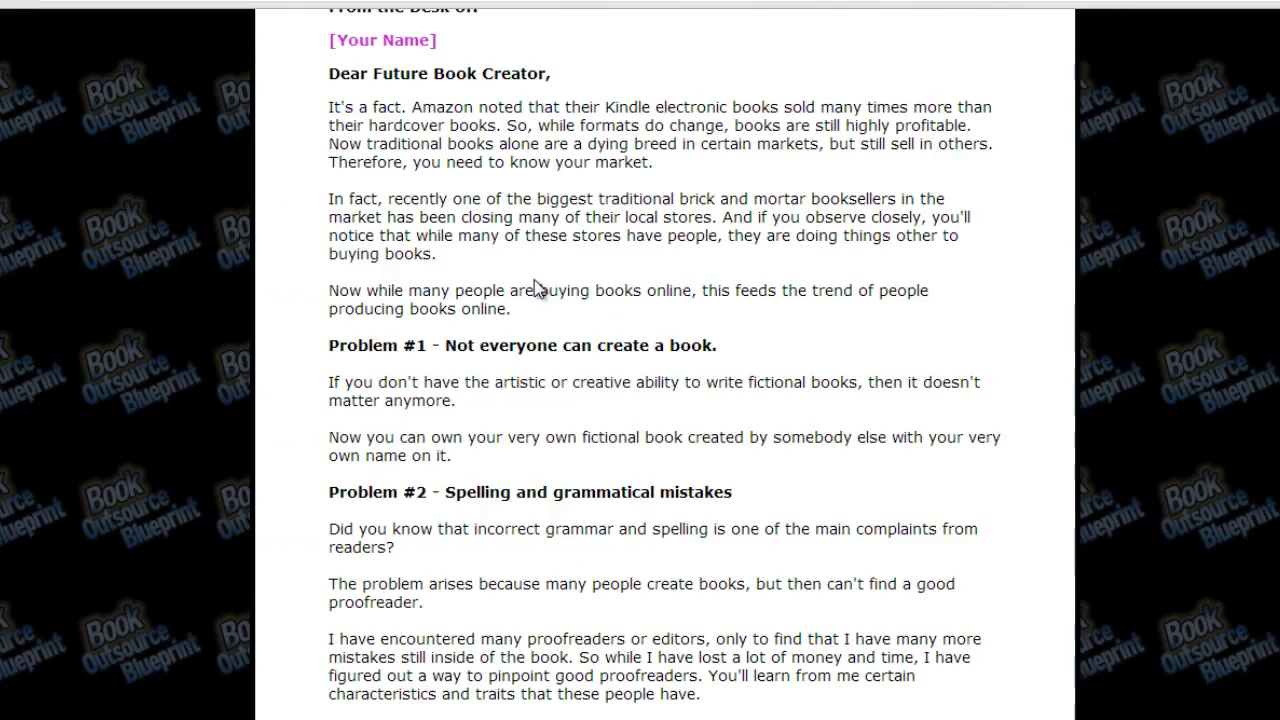
- Capture the sales page from the Video #1 section down to the page footer as one long scrolling capture
scroll(532, 285, down, 8)
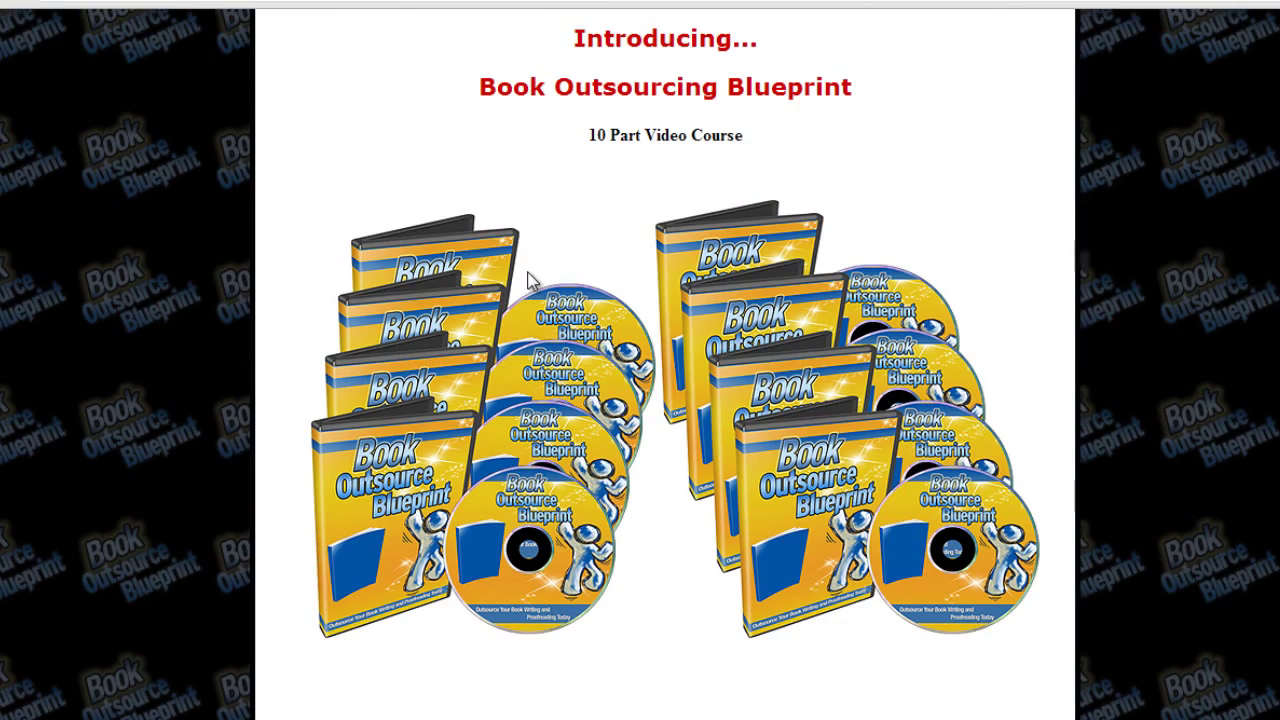
scroll(530, 284, down, 7)
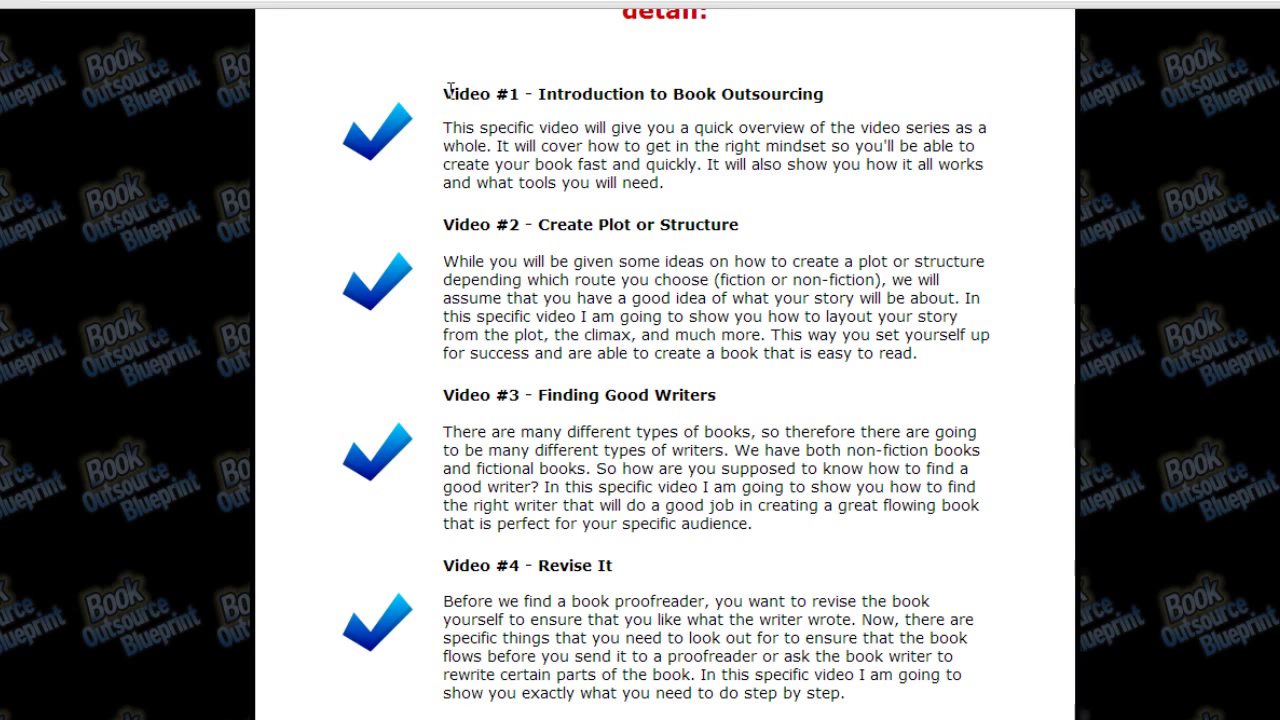
scroll(560, 292, down, 14)
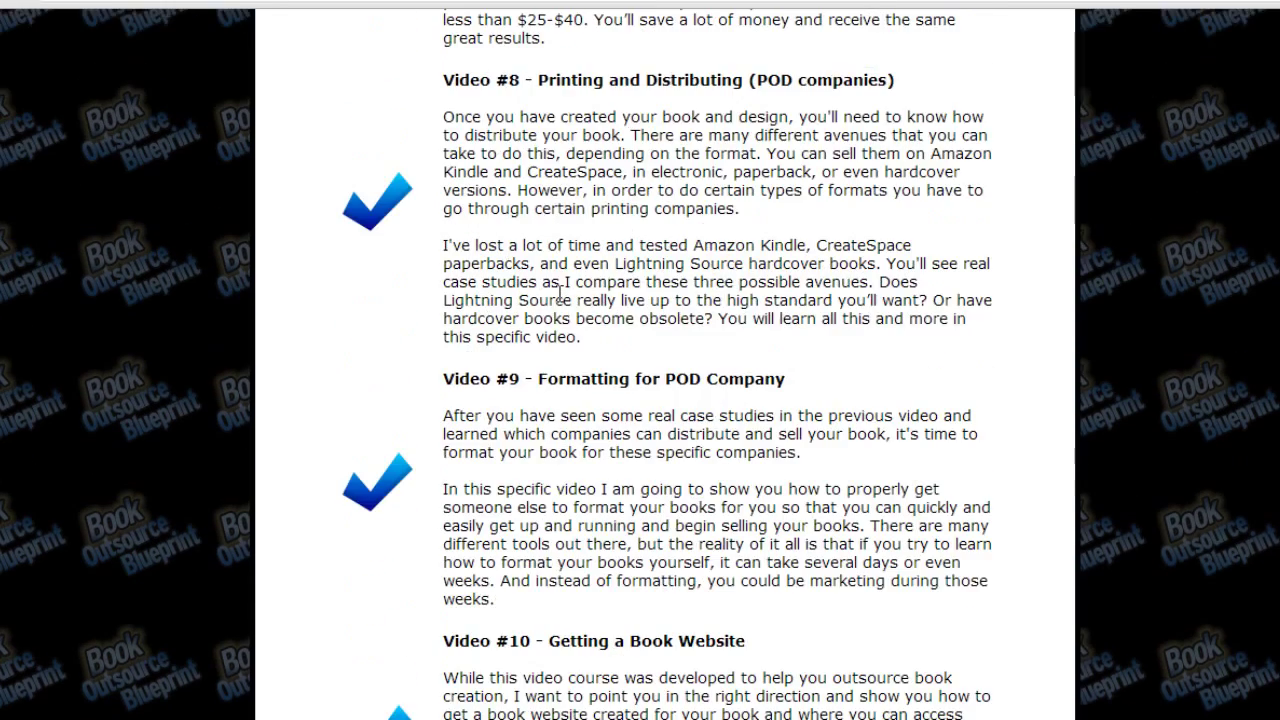
scroll(560, 292, up, 15)
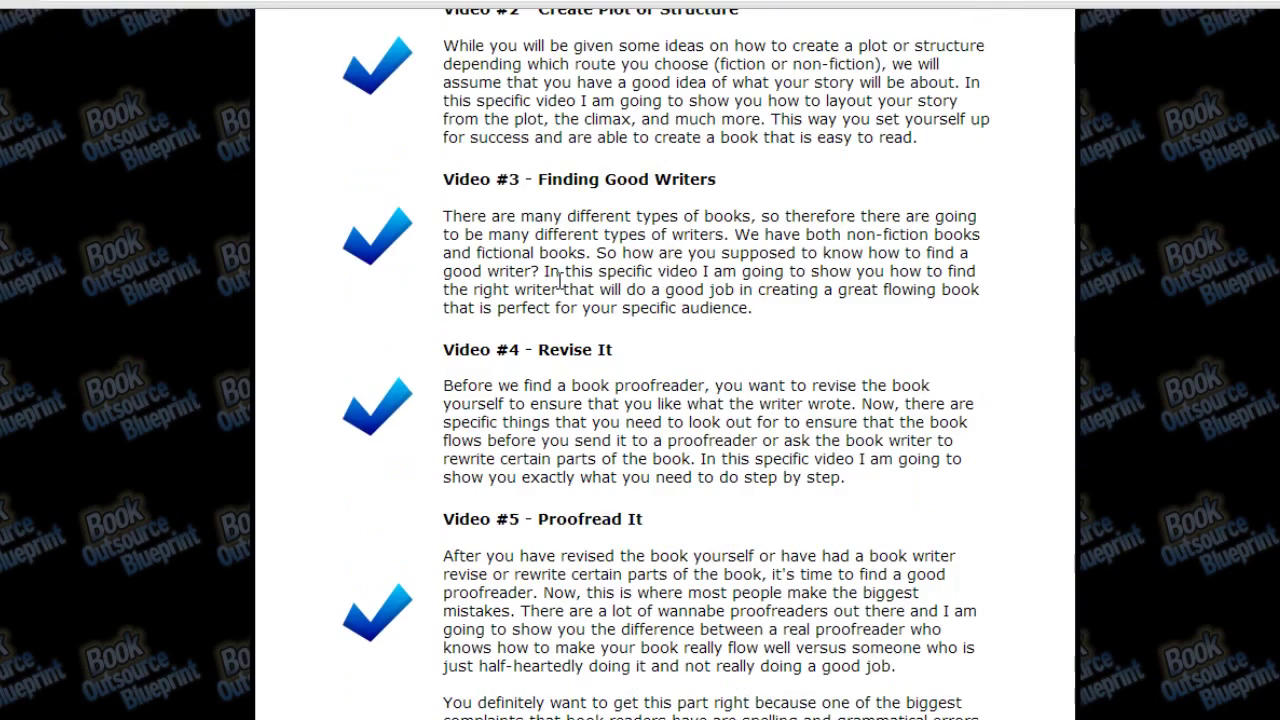
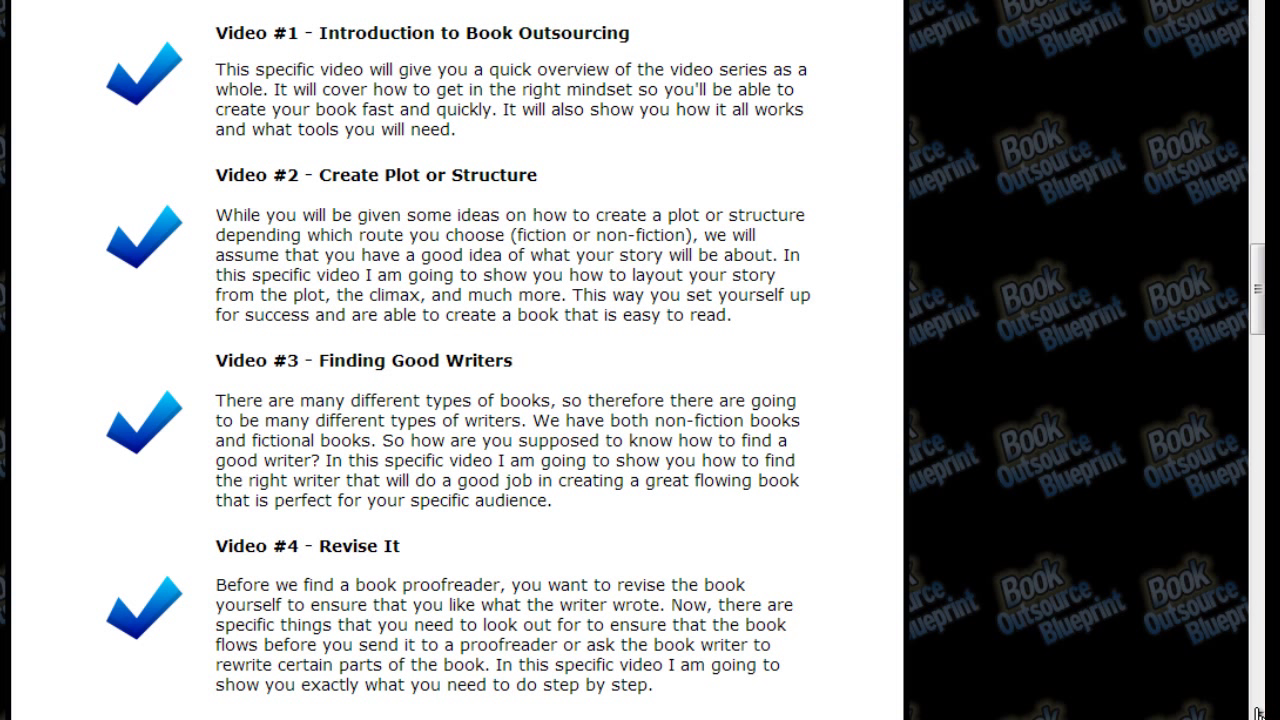
scroll(1256, 712, down, 10)
scroll(1256, 700, down, 15)
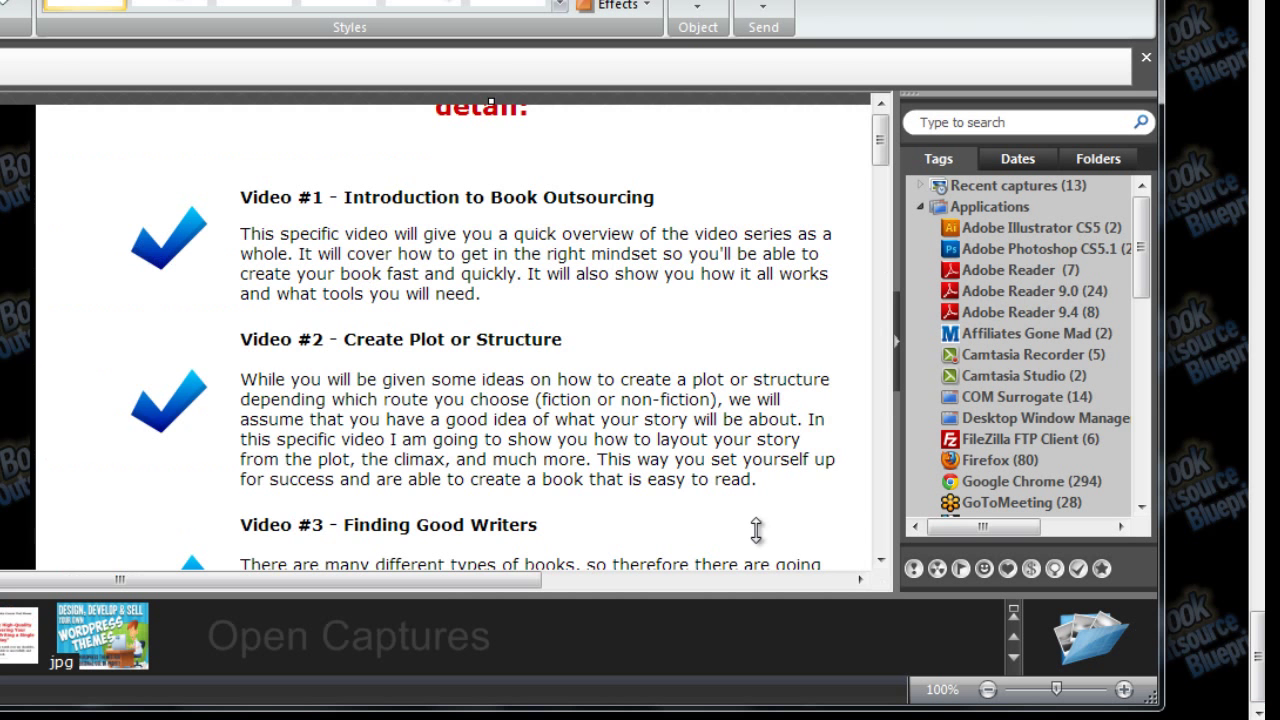
- Crop the lower part of the long capture in Snagit Editor so the image ends just below the Video #10 section
drag(286, 581, 379, 585)
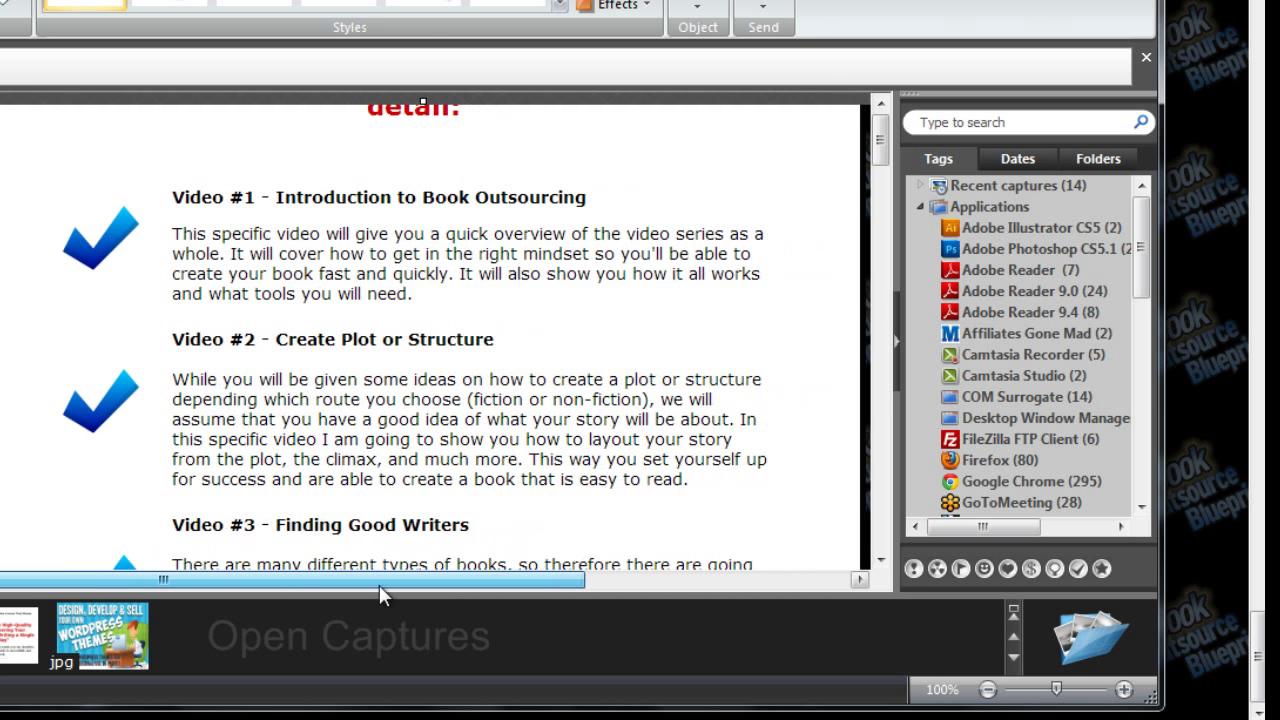
scroll(335, 380, down, 1)
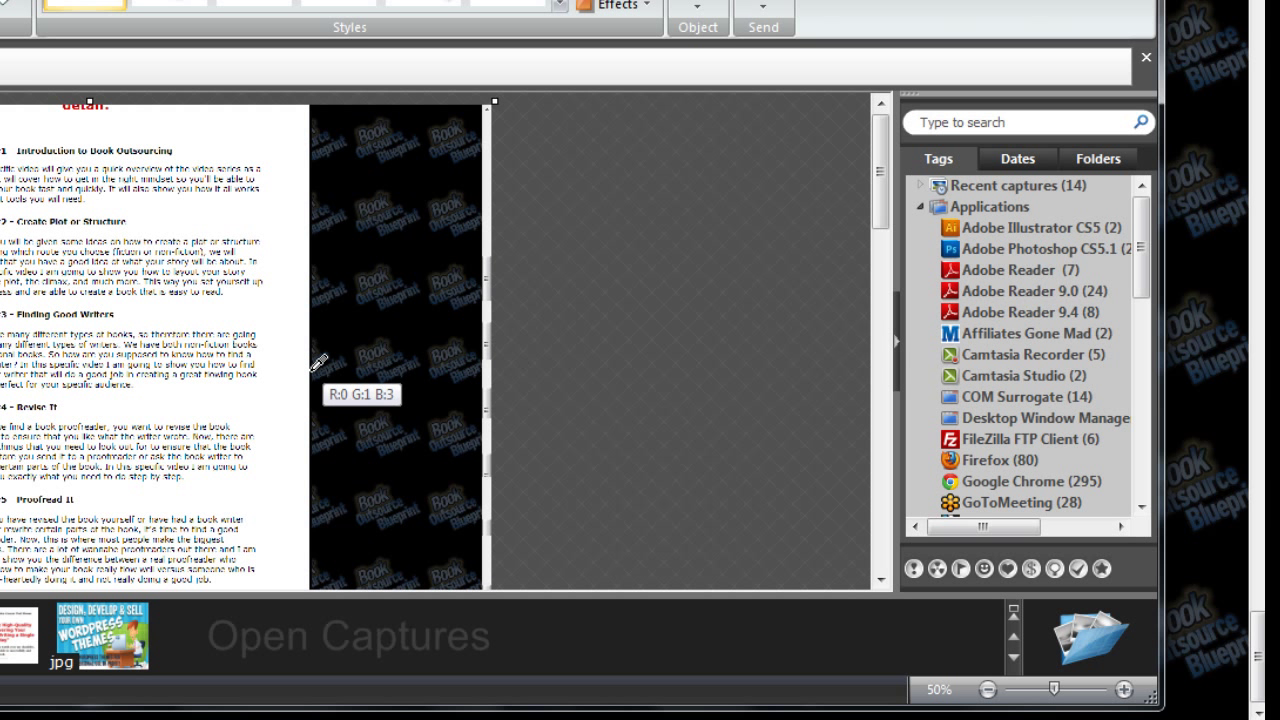
scroll(318, 362, down, 1)
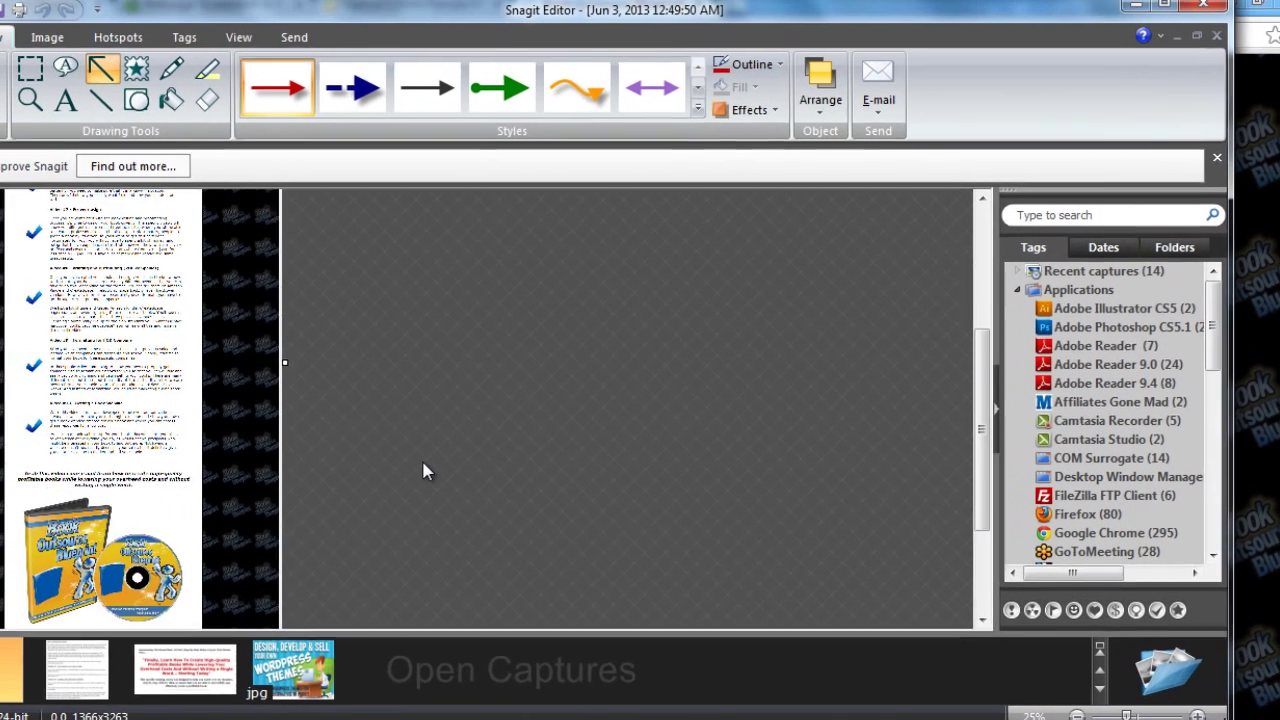
scroll(255, 410, down, 3)
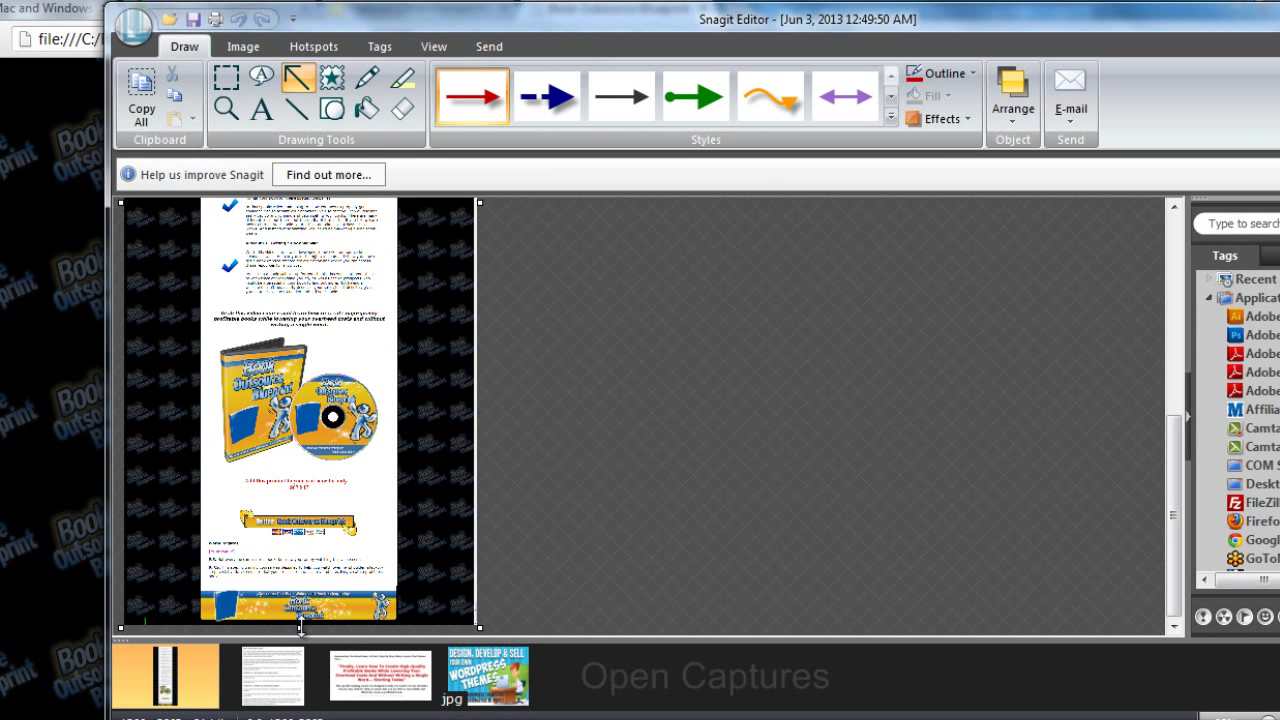
drag(301, 627, 318, 300)
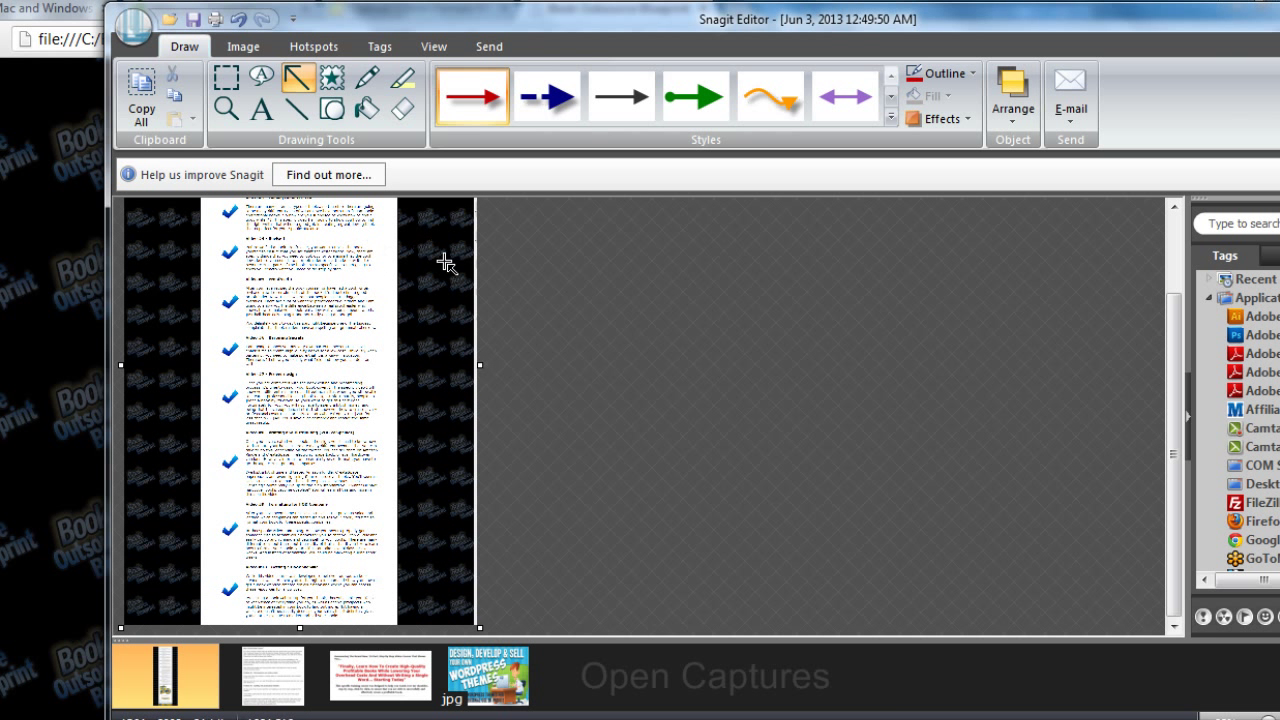
- Crop the black backgrounds off both sides of the capture and the leftover red heading above Video #1
scroll(526, 434, up, 2)
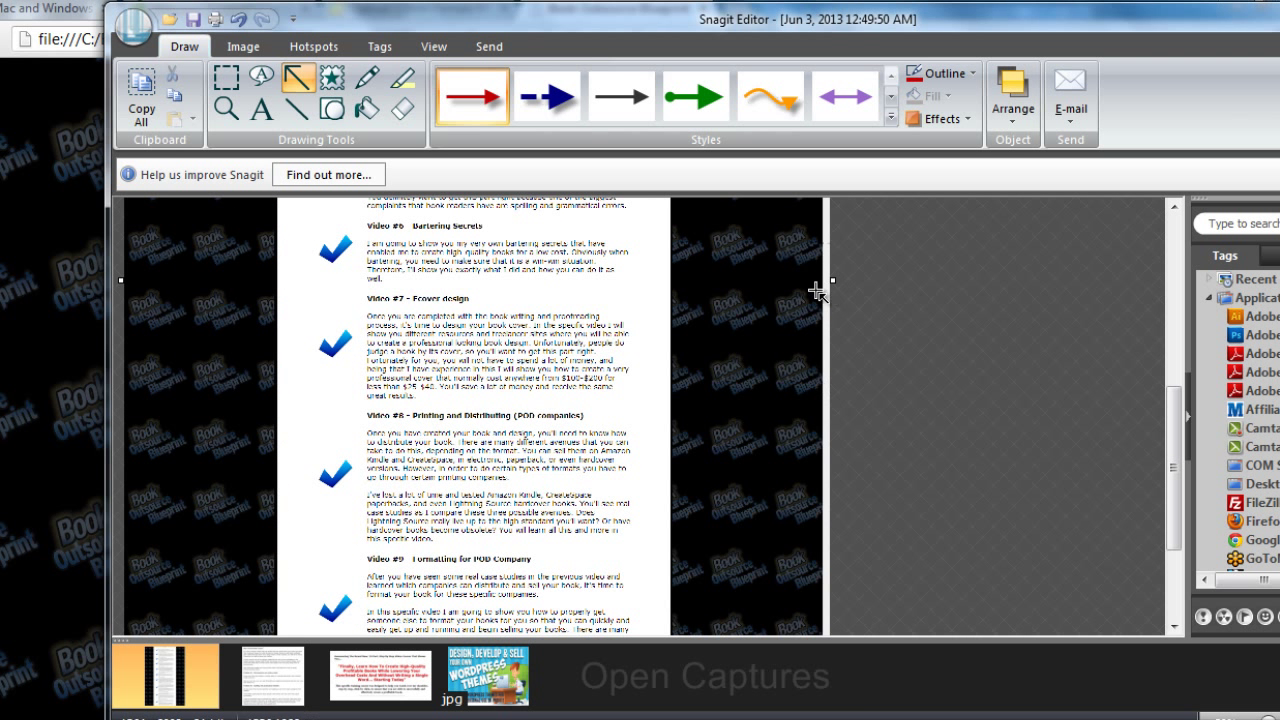
drag(832, 280, 661, 276)
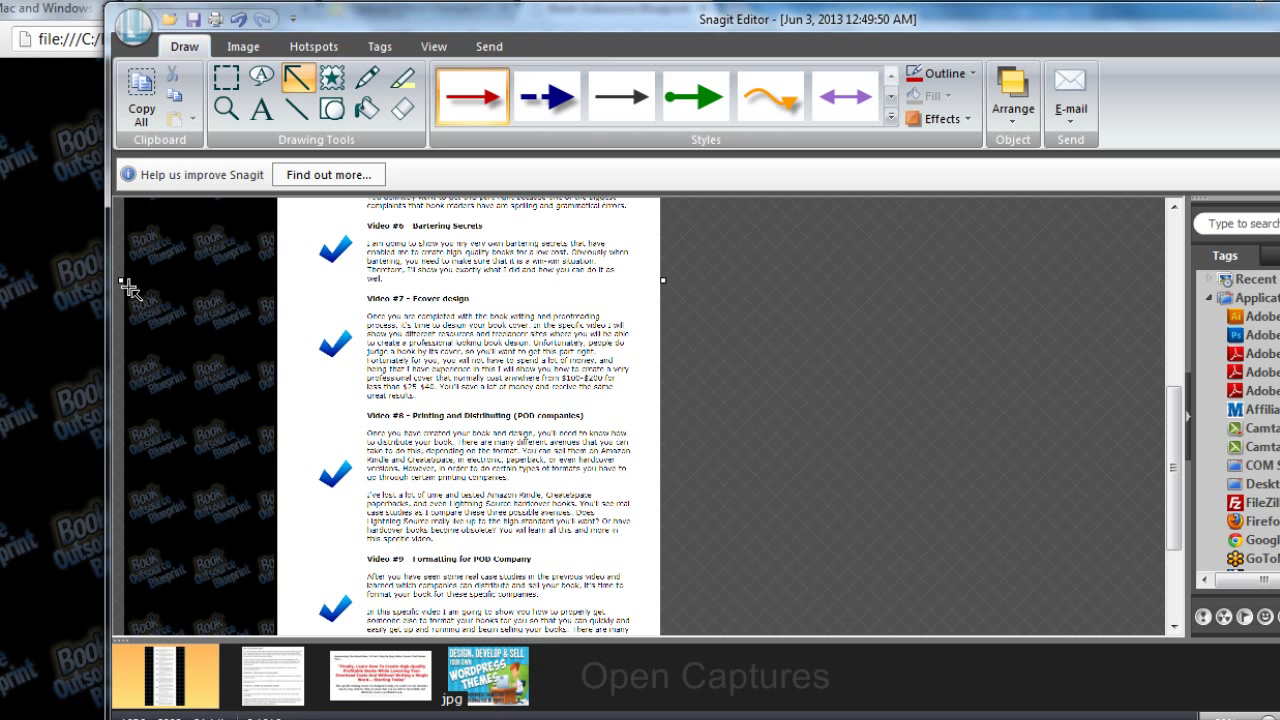
drag(123, 281, 293, 284)
scroll(598, 374, up, 10)
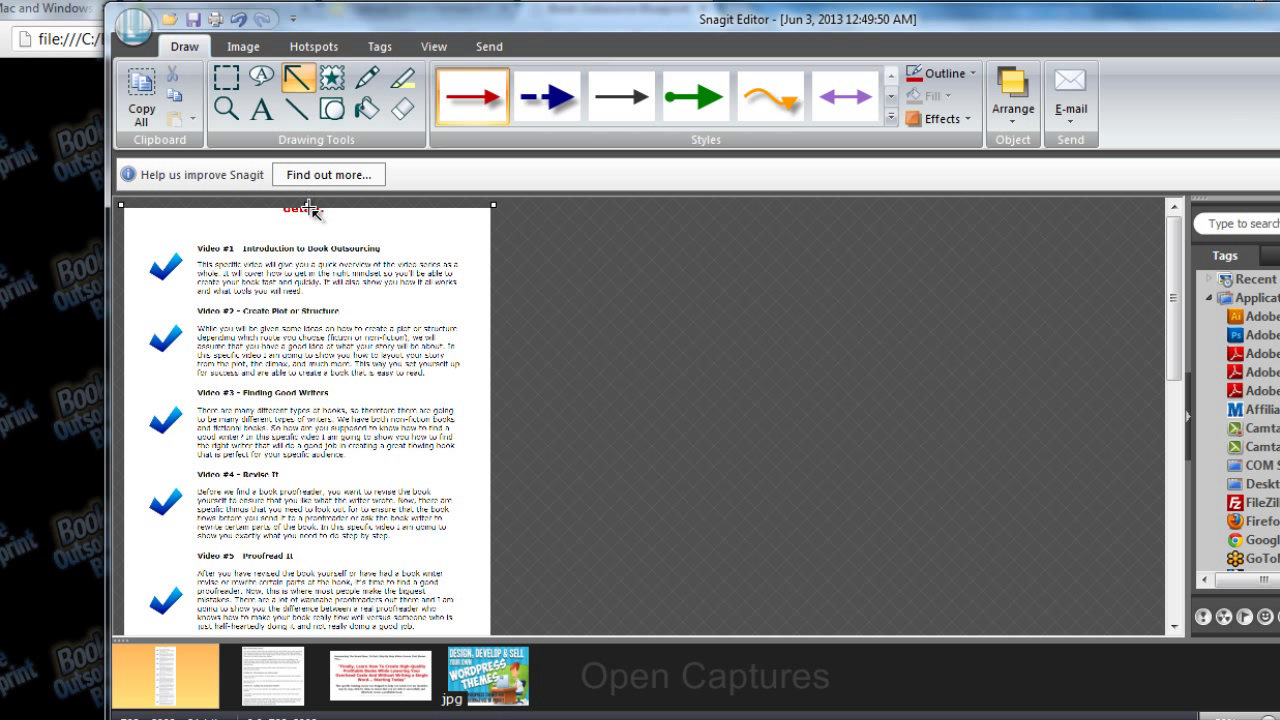
drag(308, 203, 308, 224)
scroll(585, 397, up, 2)
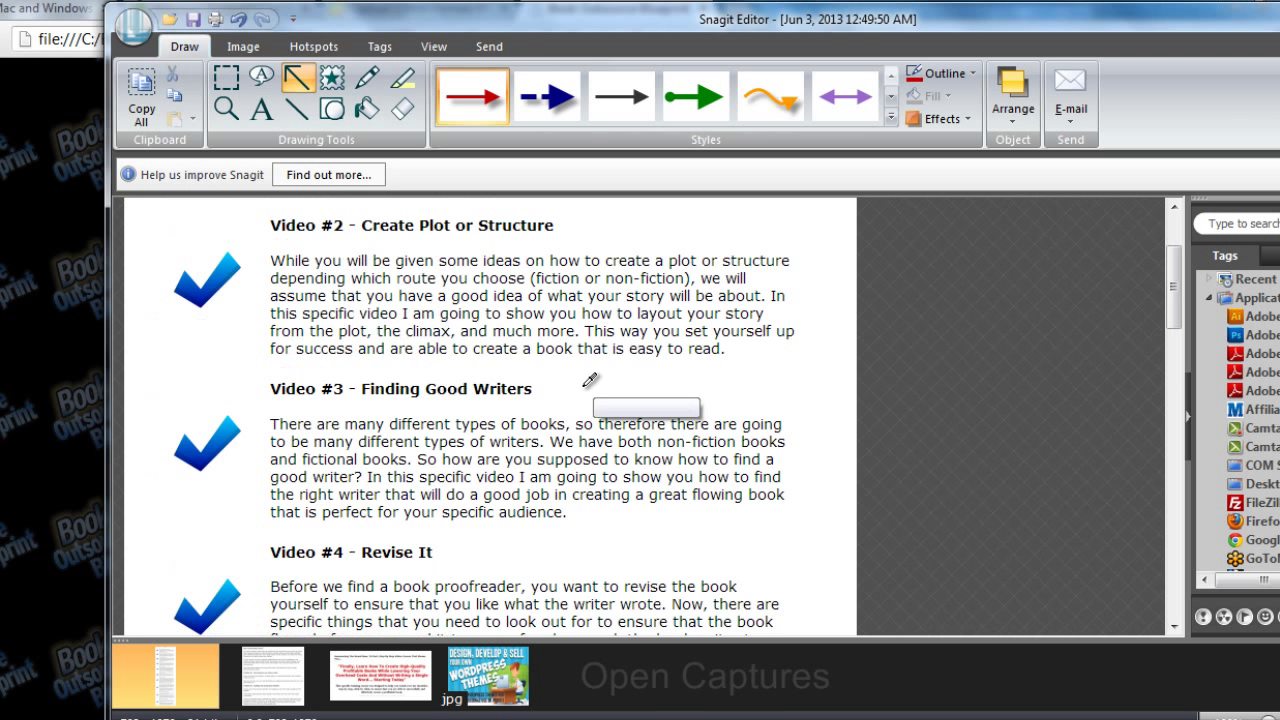
scroll(585, 387, up, 3)
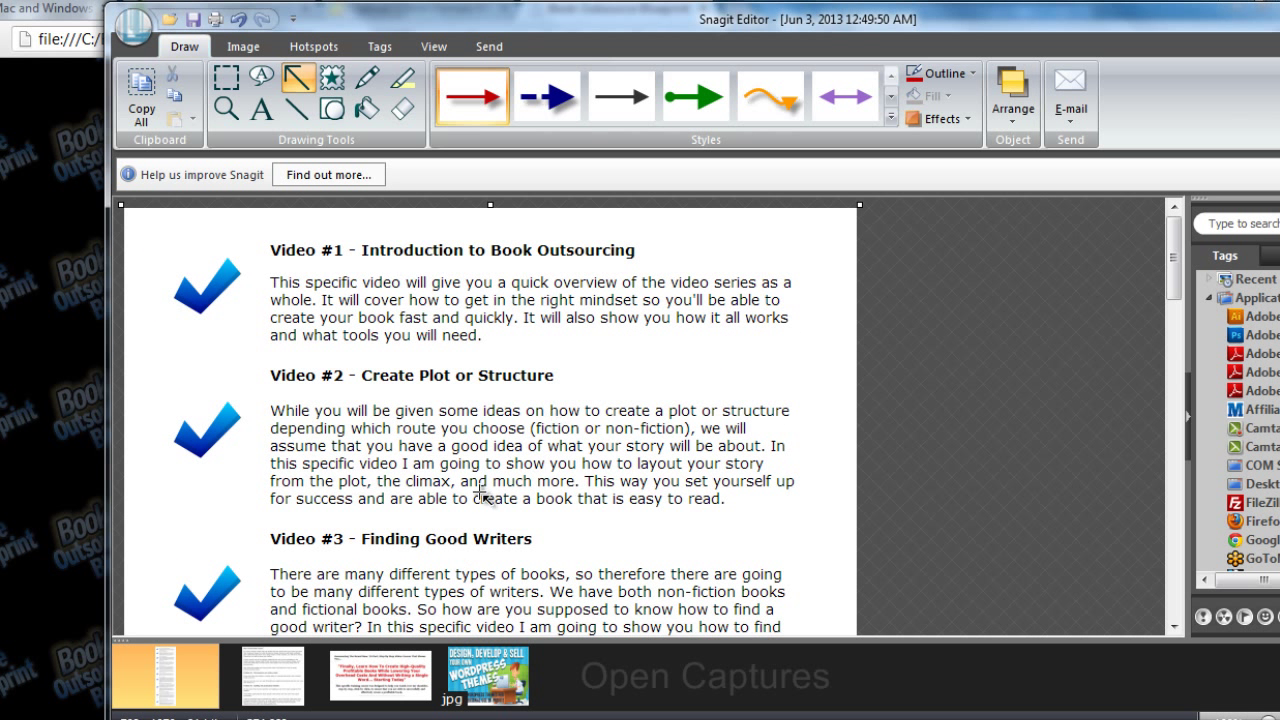
- Try a red arrow pointing at the headline in the headline capture, undo it, and browse the arrow styles and effects
click(368, 674)
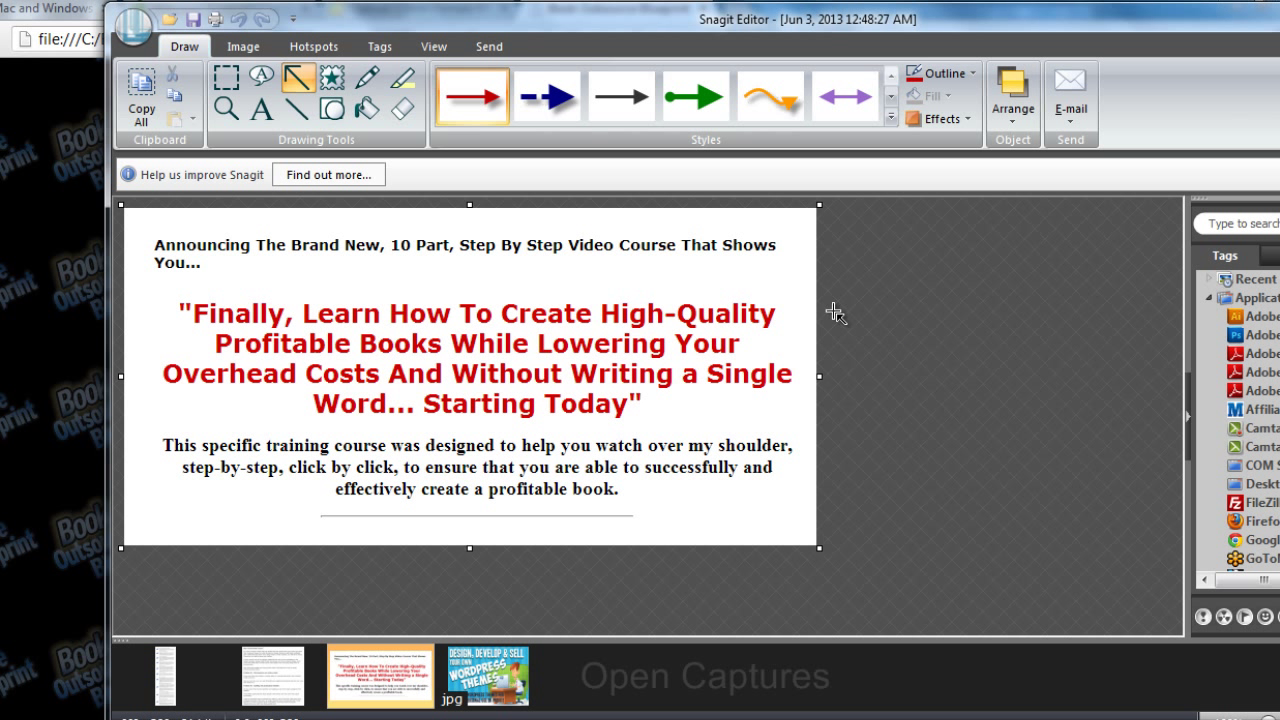
drag(183, 517, 284, 361)
key(ctrl+z)
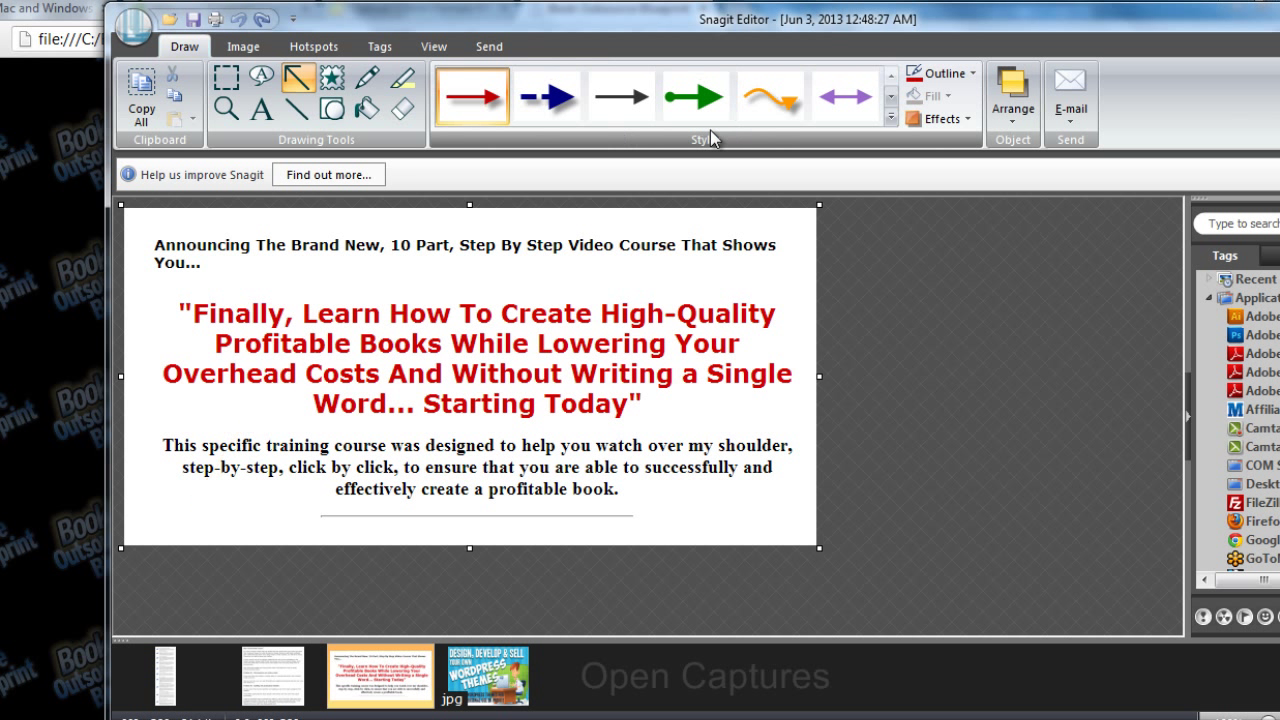
click(890, 119)
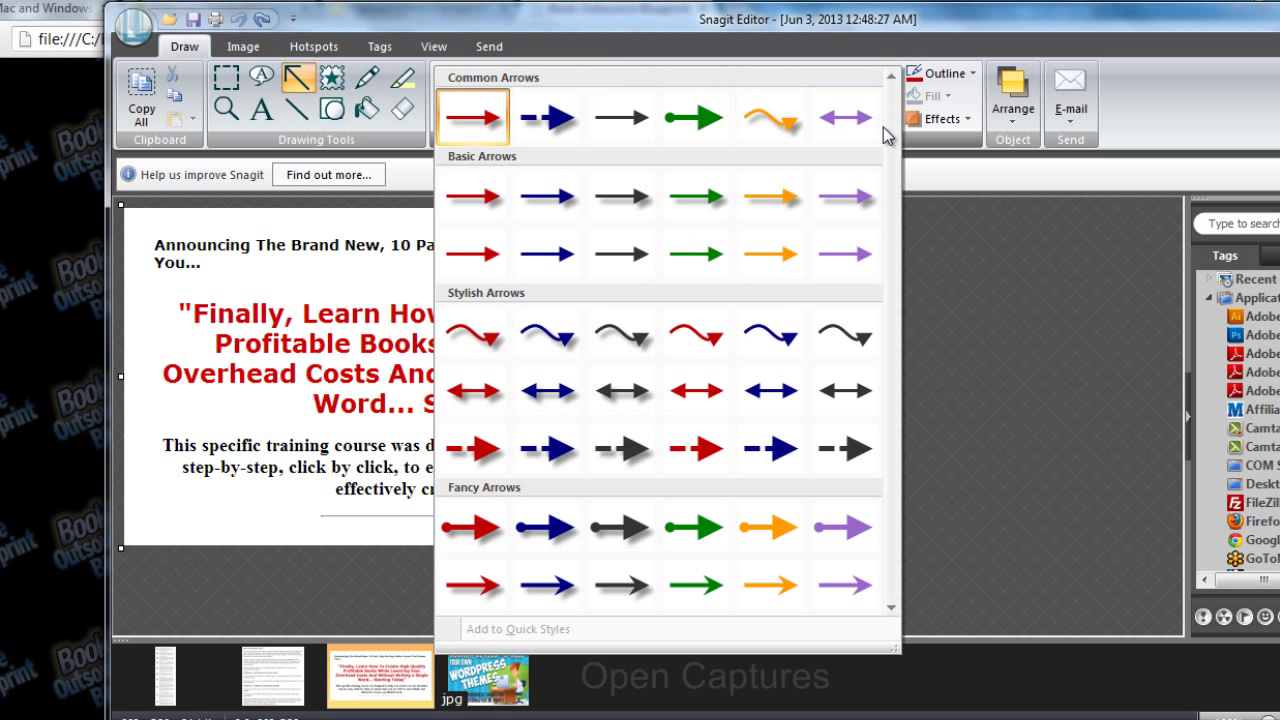
click(942, 122)
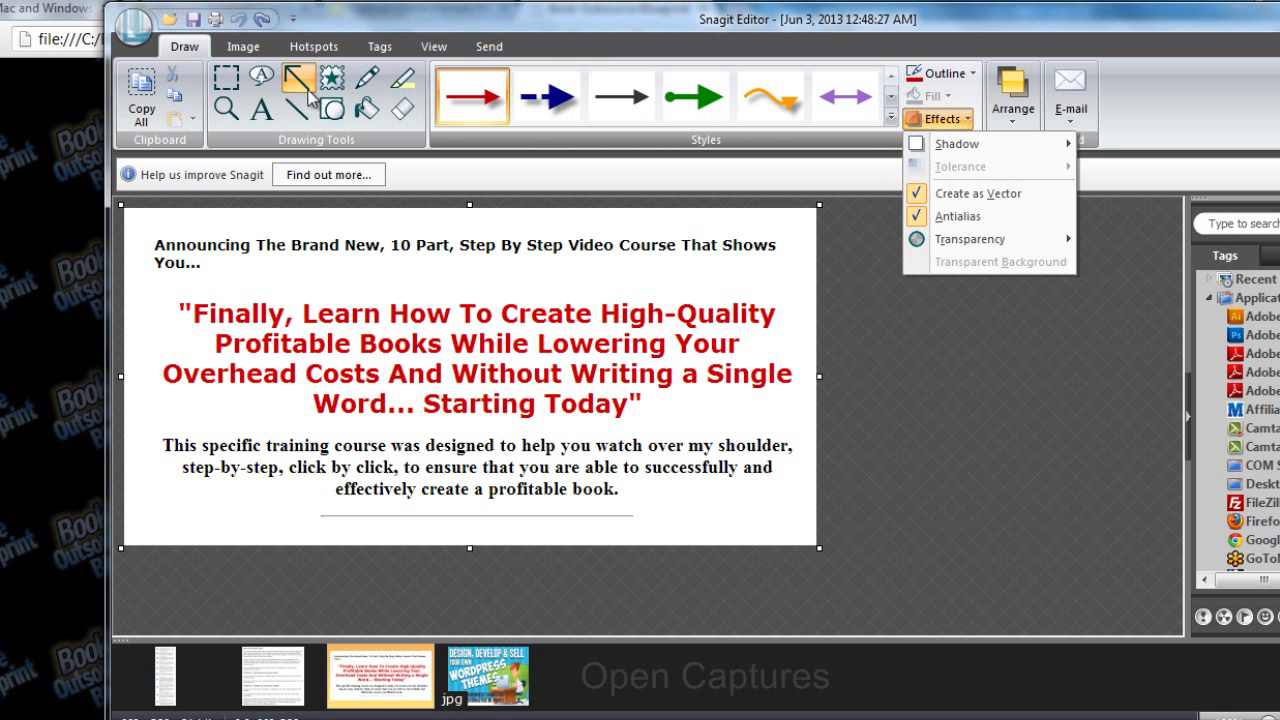
- Try a yellow highlight over the whole red headline, and undo it
click(397, 90)
click(402, 82)
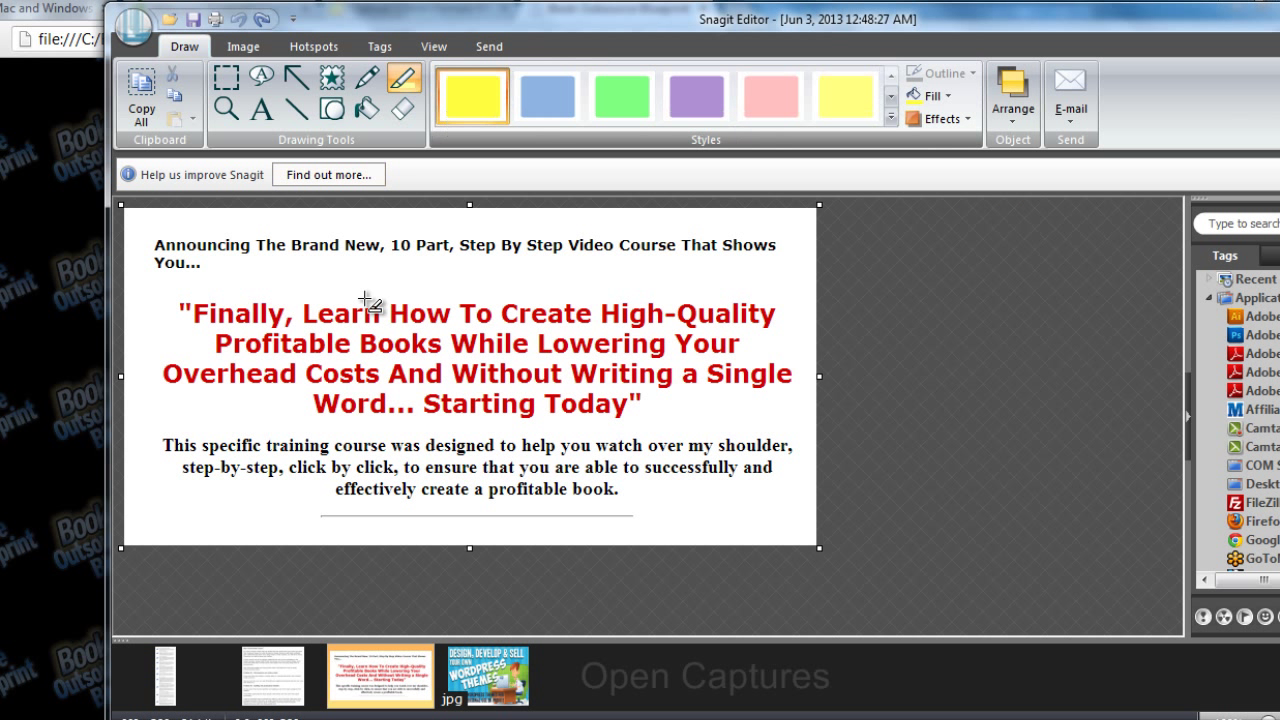
mouse_move(140, 292)
mouse_down()
mouse_move(509, 417)
mouse_move(791, 425)
mouse_up()
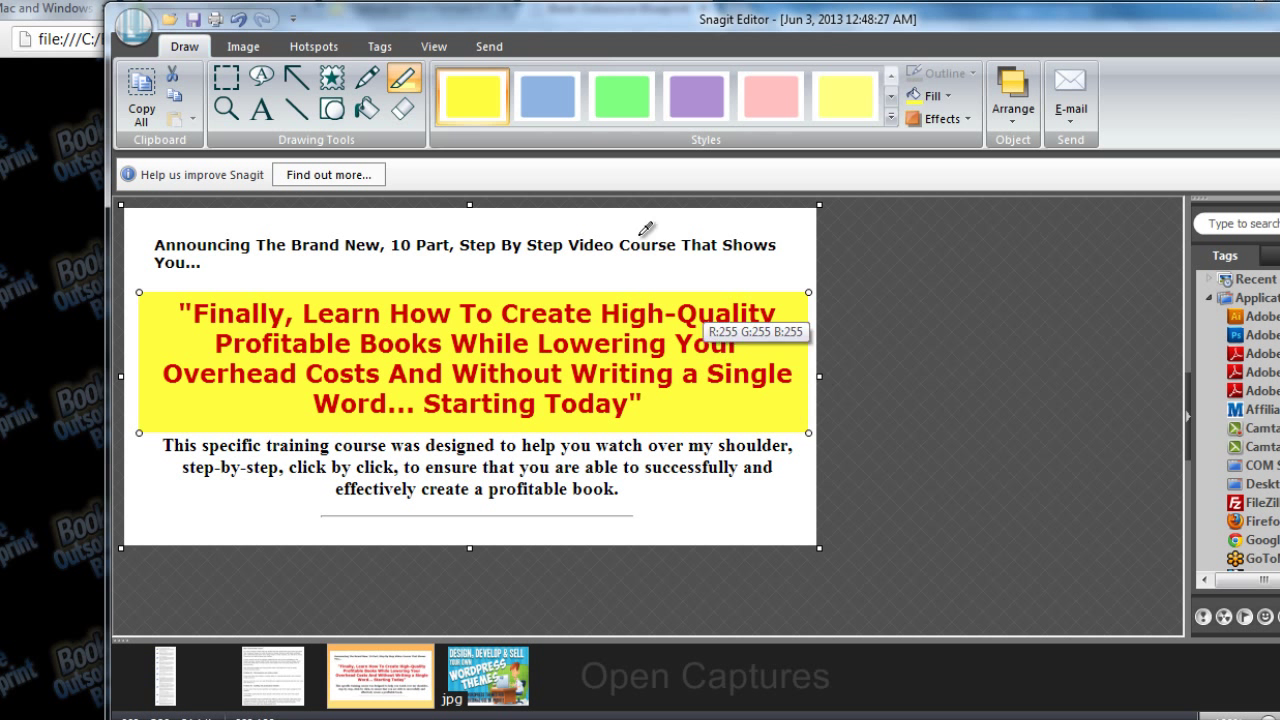
key(ctrl+z)
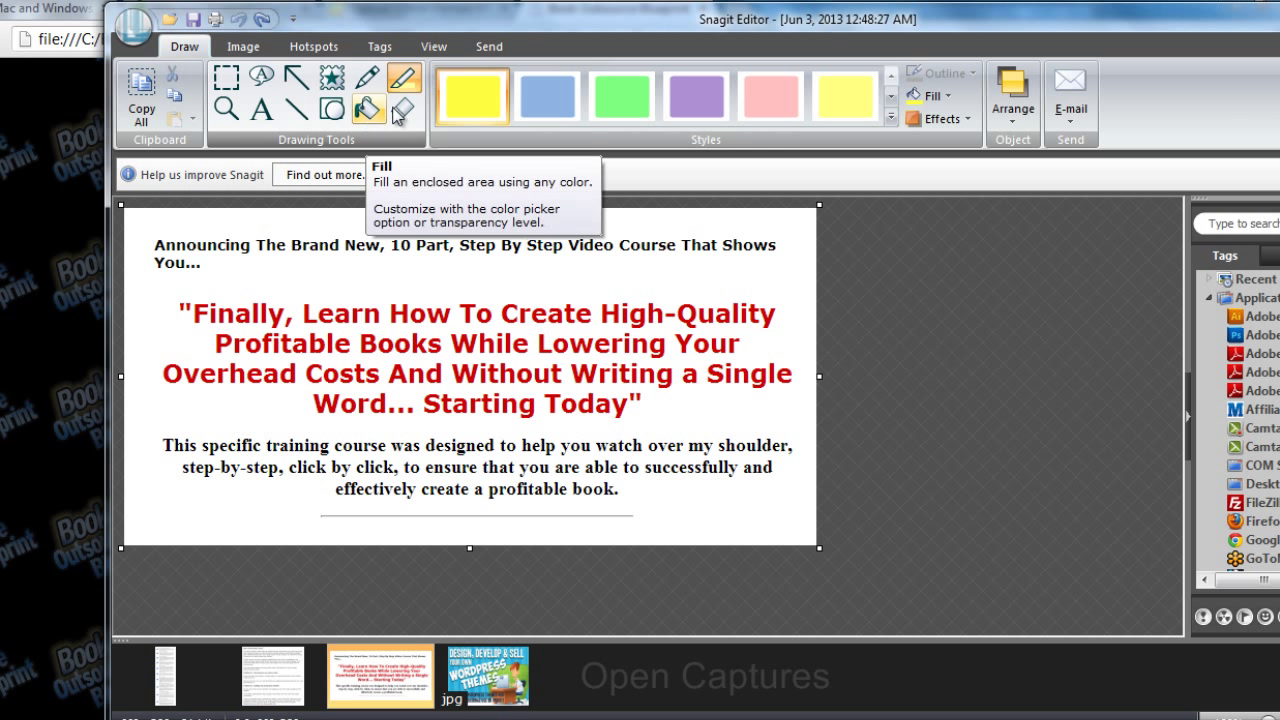
- Try the torn-edge, drop-shadow and tilted perspective image styles on the headline capture, and undo them
click(246, 47)
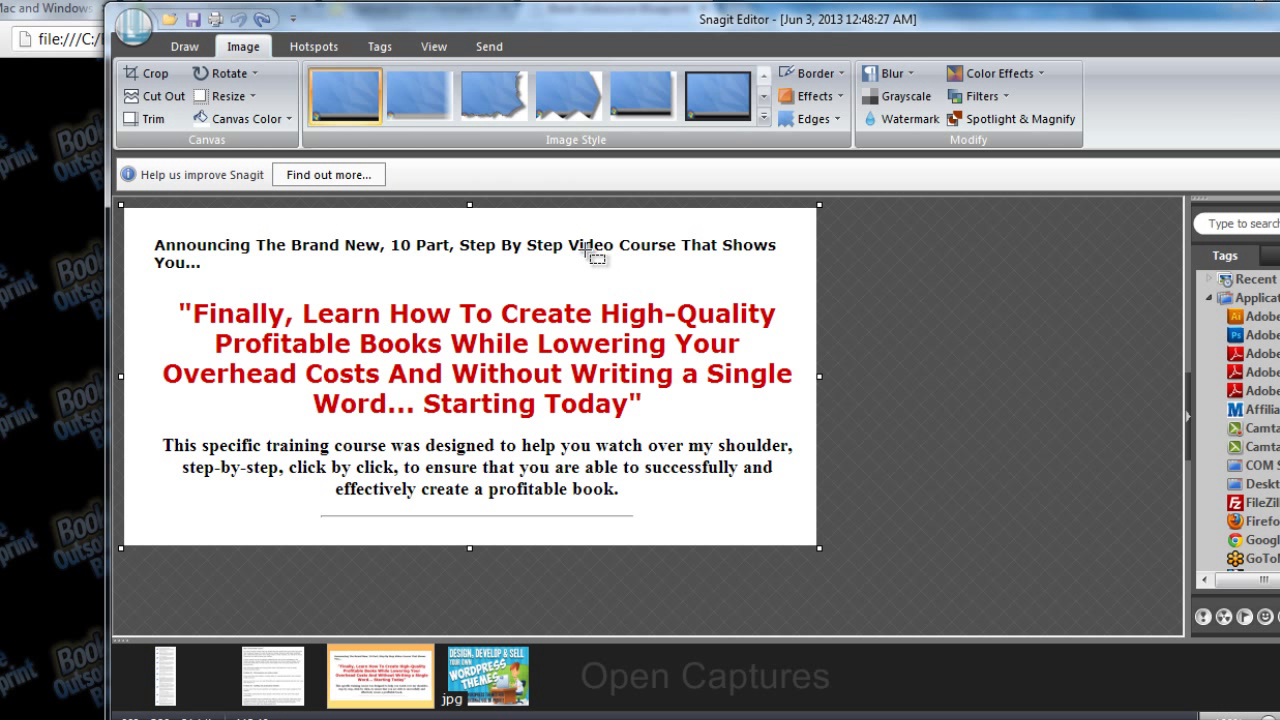
click(478, 115)
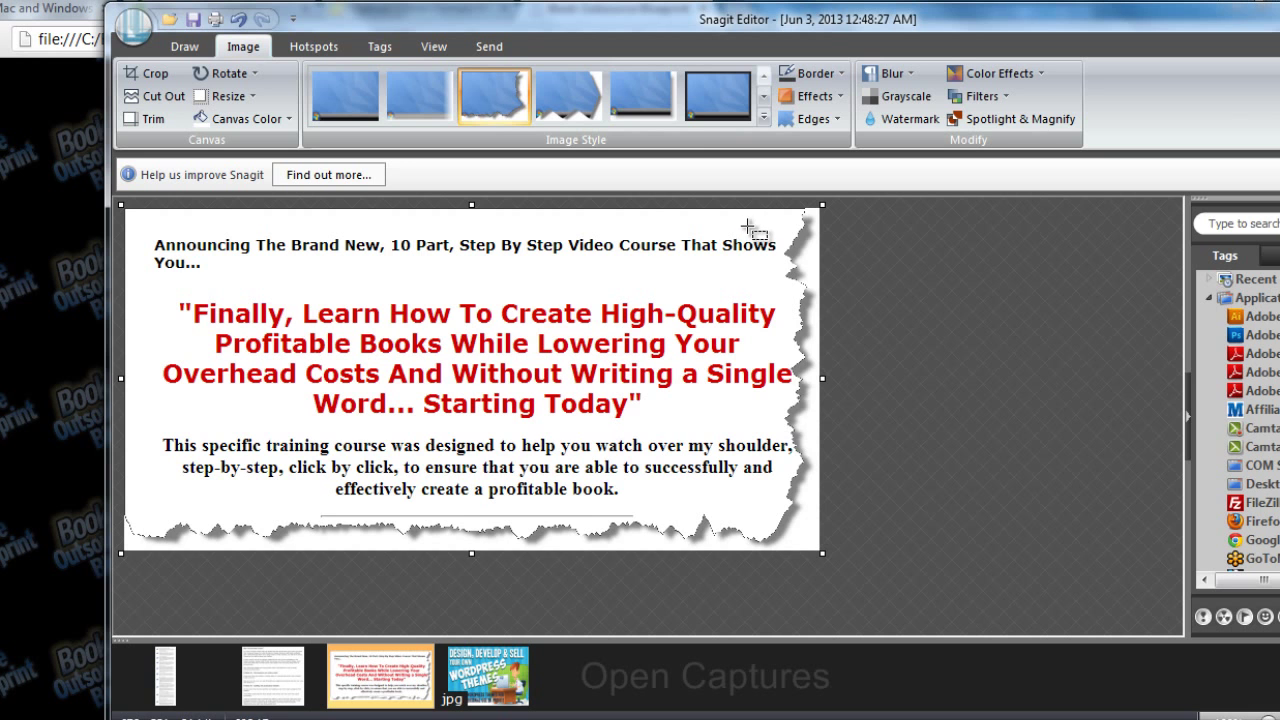
click(641, 97)
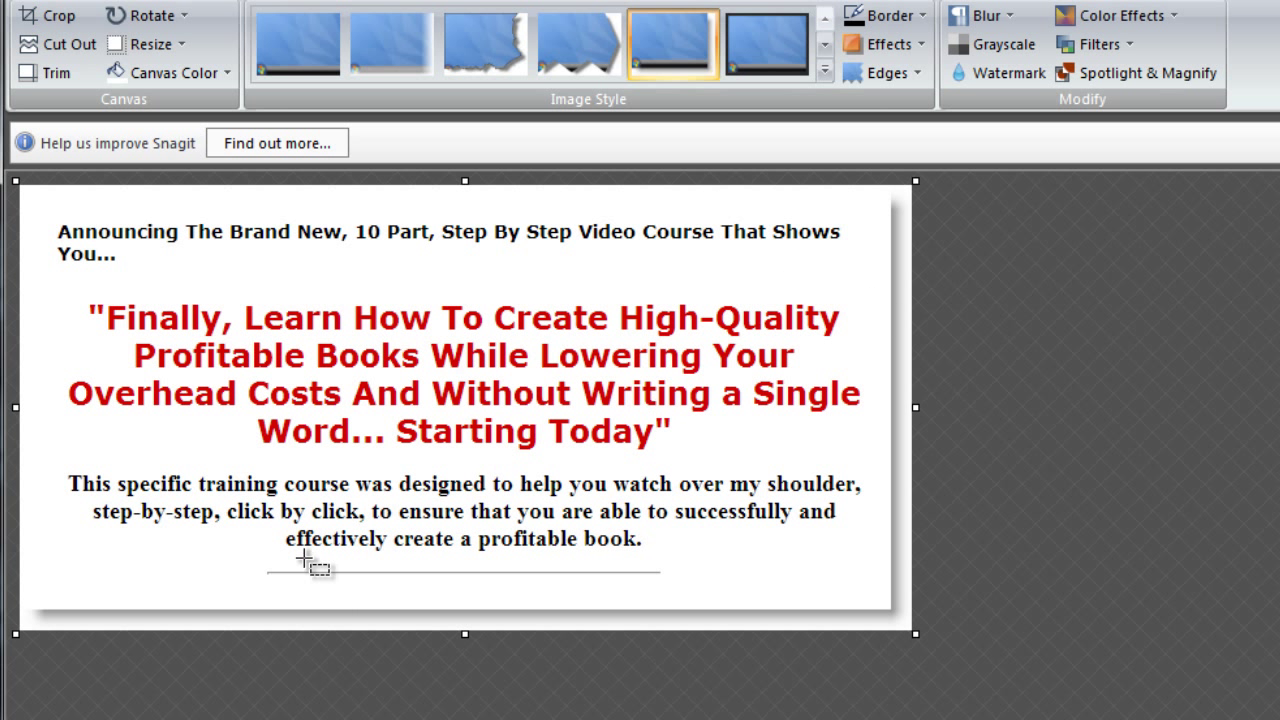
click(826, 71)
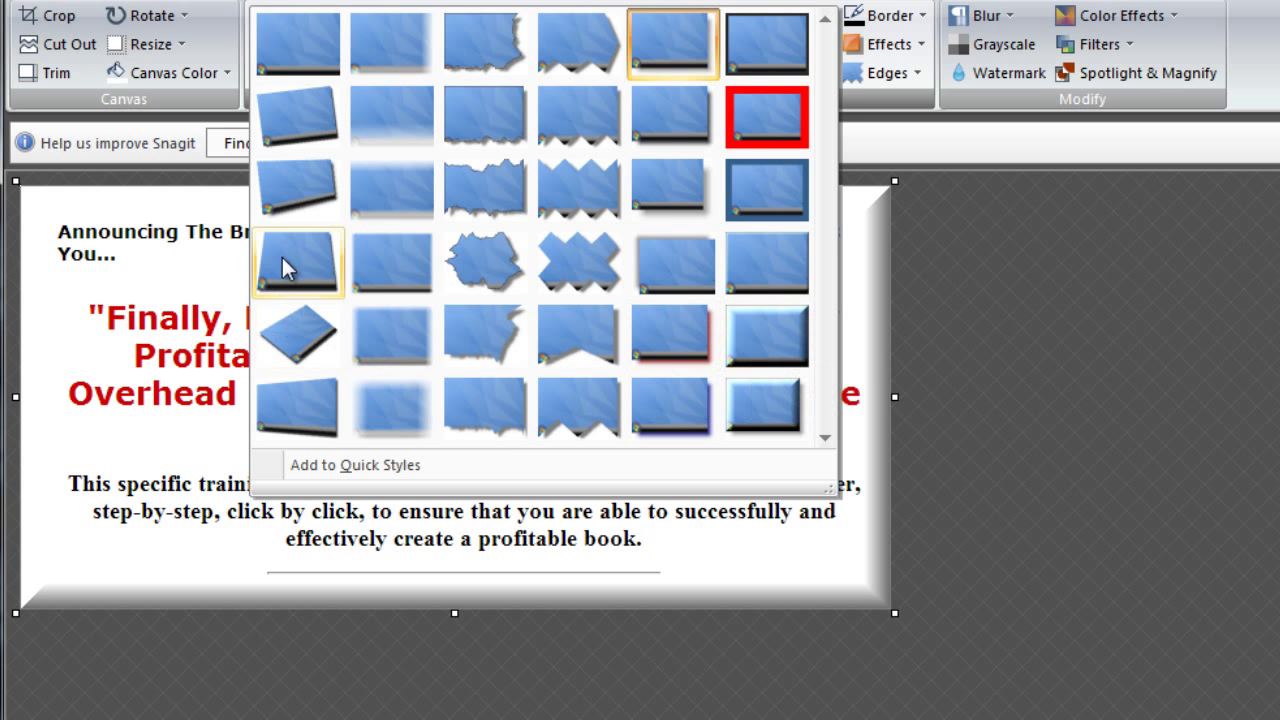
click(297, 113)
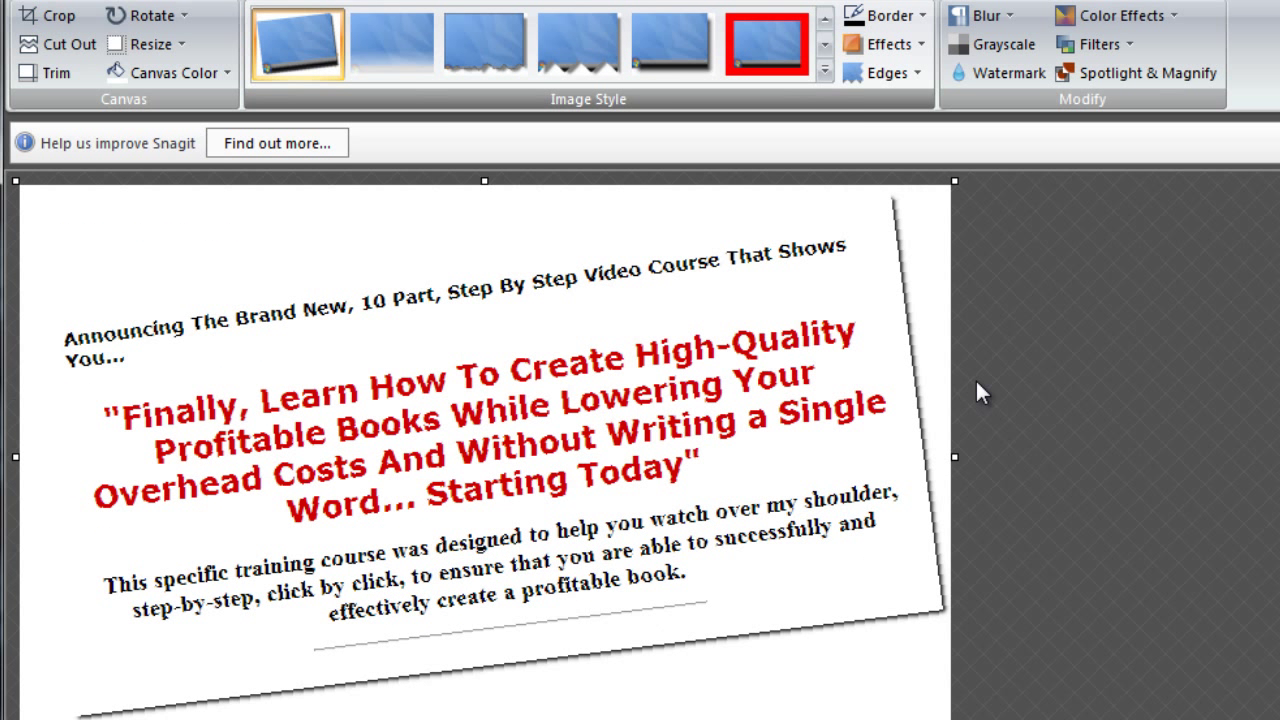
key(ctrl+z)
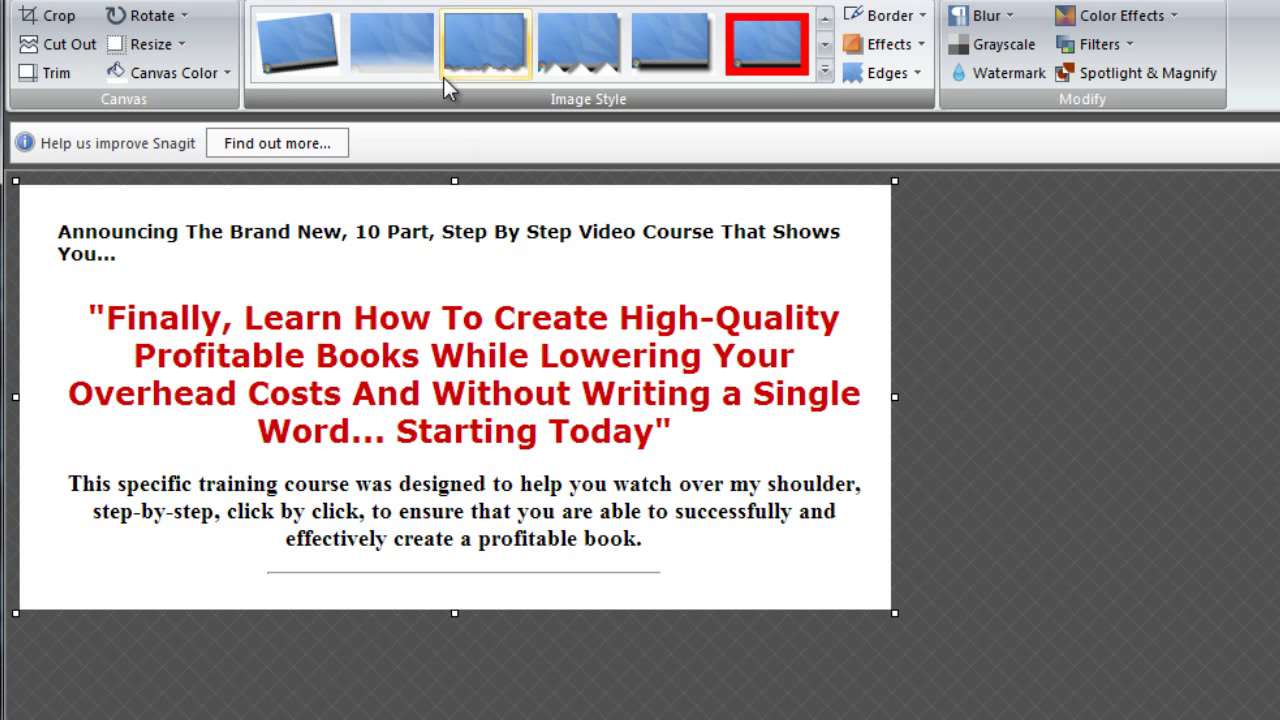